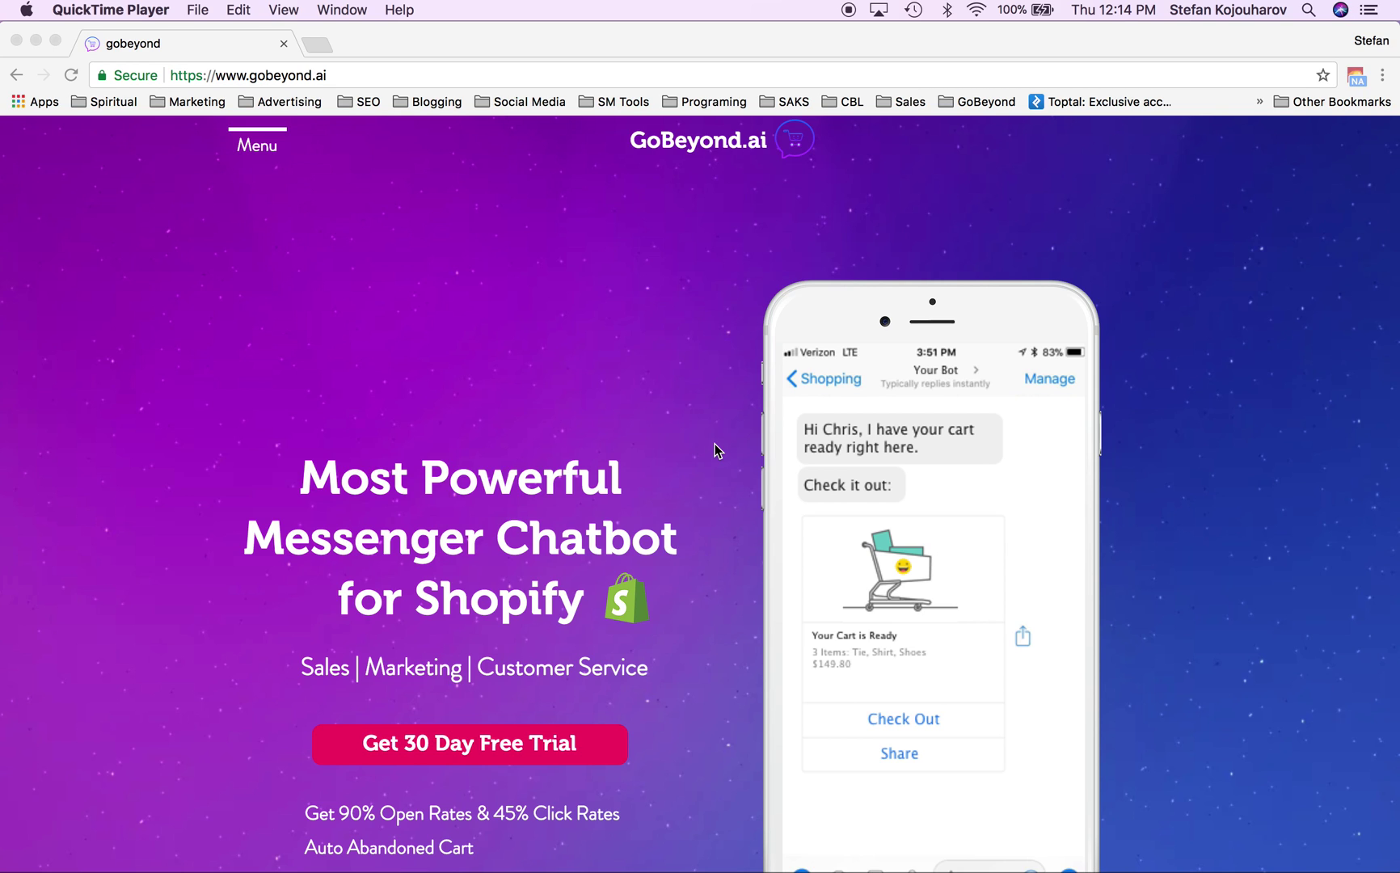
{"action": "scroll", "coordinate": [715, 449], "scroll_direction": "down", "scroll_amount": 2}
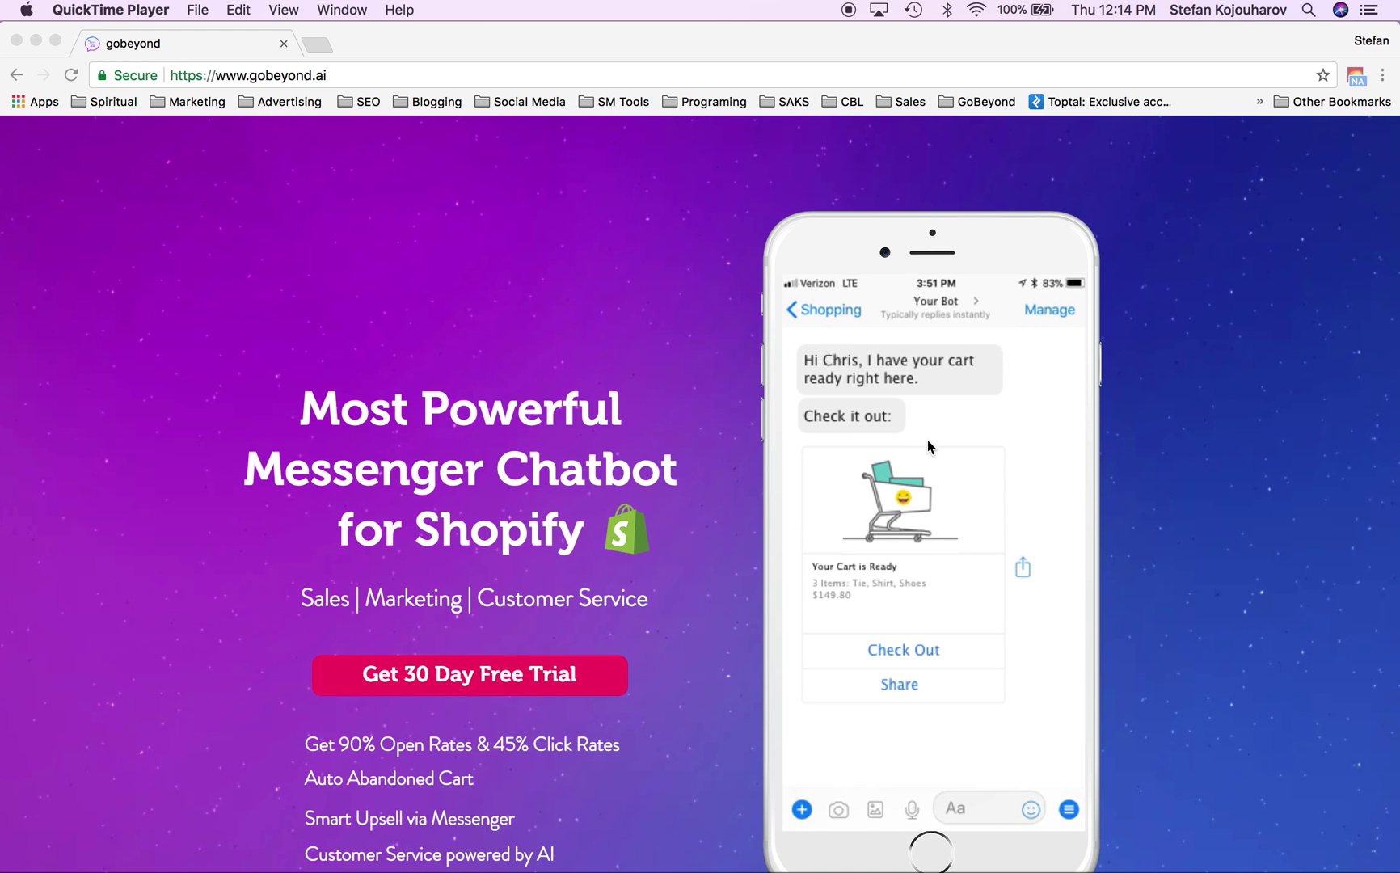
{"action": "scroll", "coordinate": [927, 440], "scroll_direction": "down", "scroll_amount": 2}
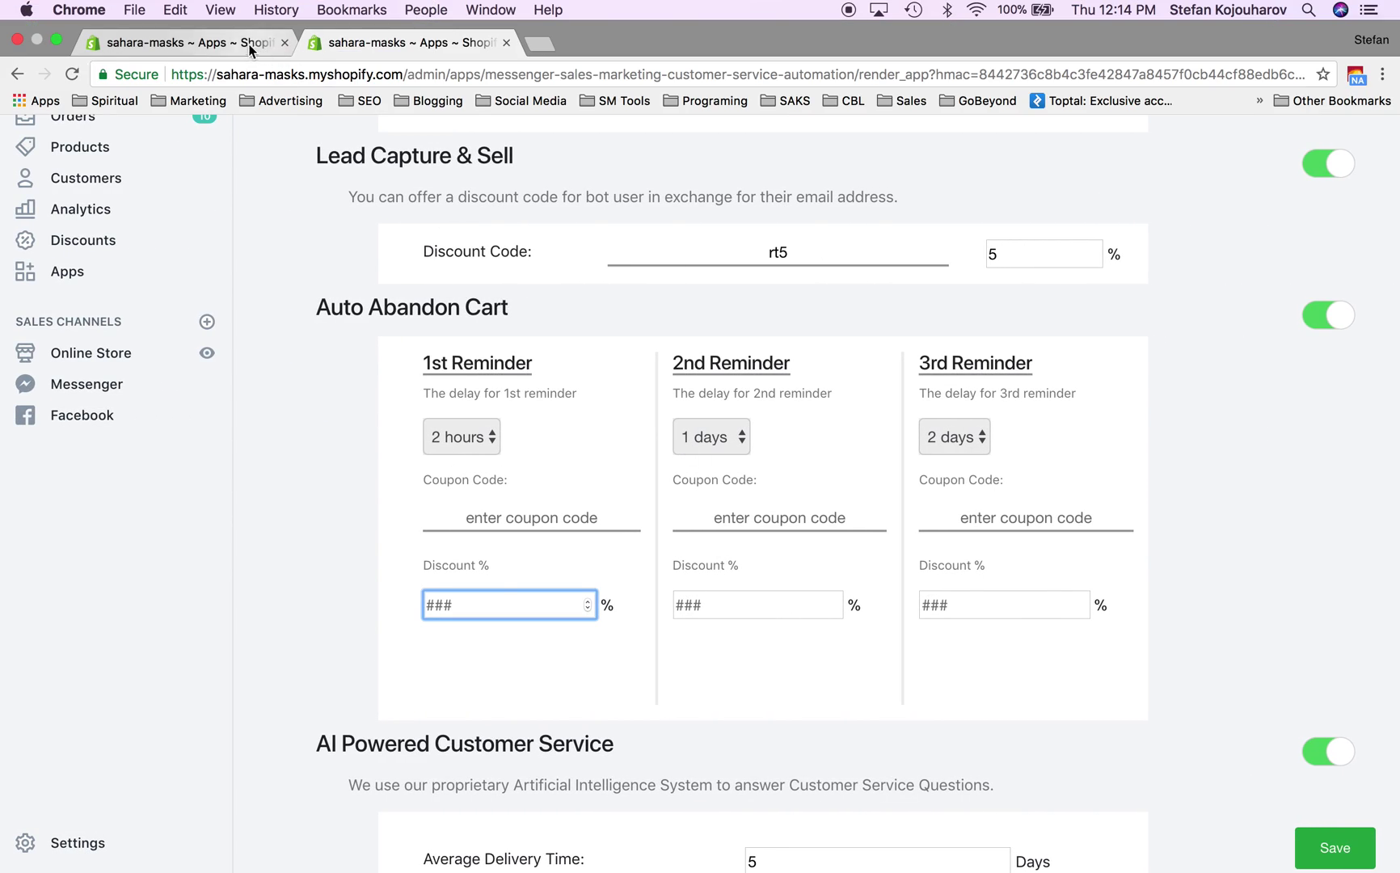
{"action": "left_click", "coordinate": [90, 283]}
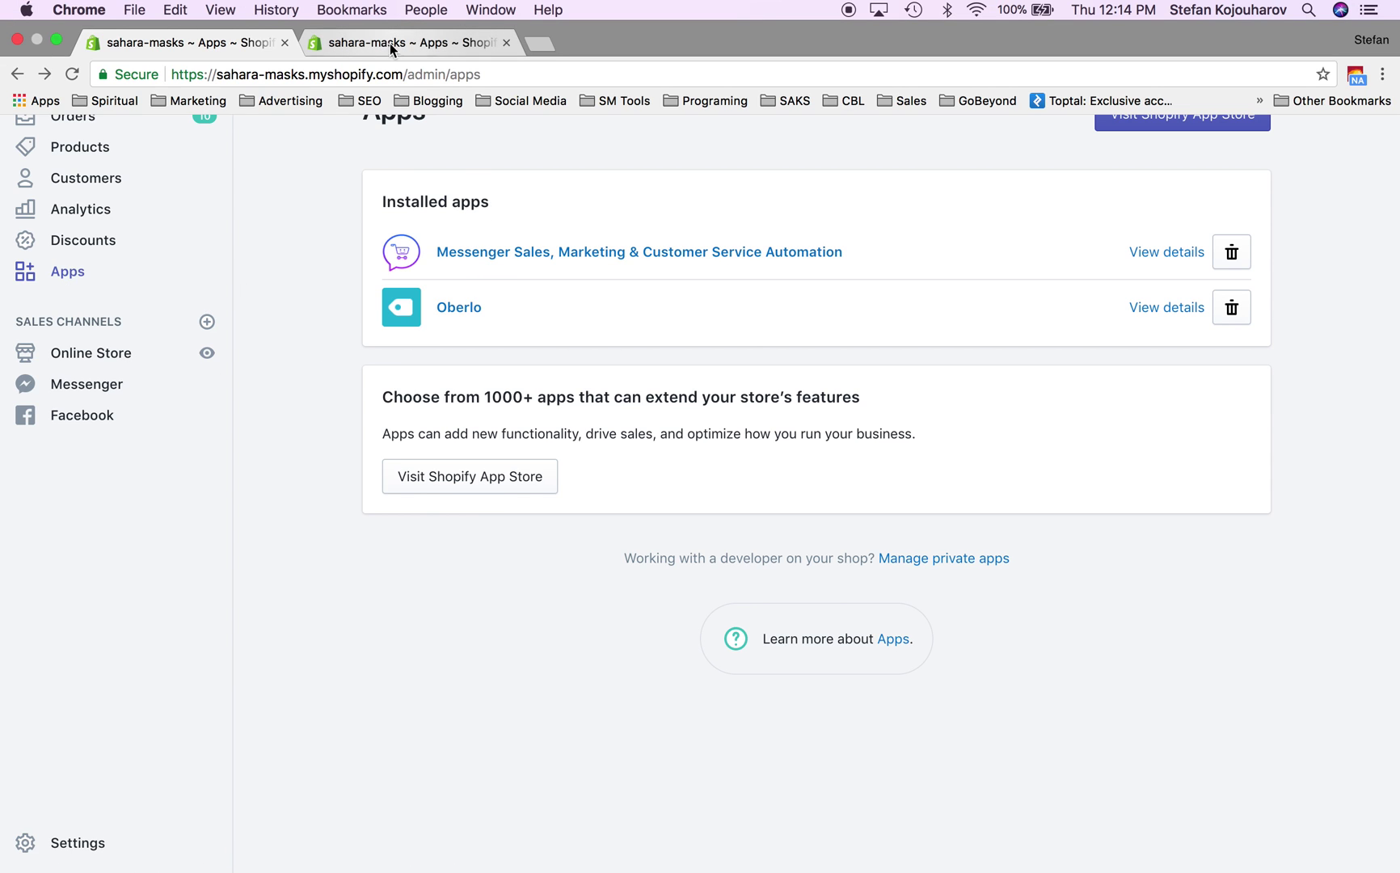
{"action": "left_click", "coordinate": [390, 44]}
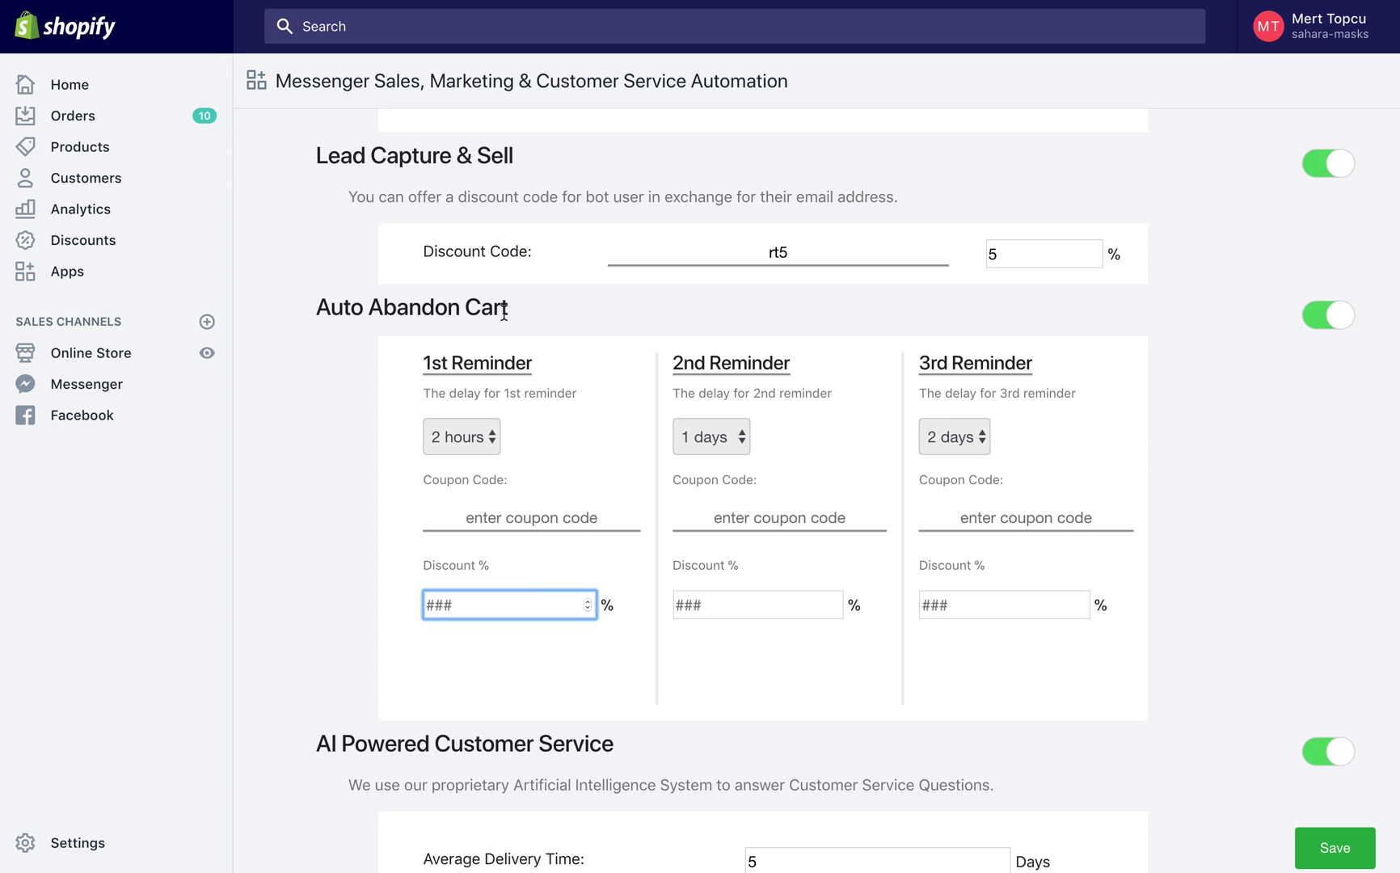
{"action": "scroll", "coordinate": [498, 313], "scroll_direction": "up", "scroll_amount": 1}
{"action": "scroll", "coordinate": [503, 315], "scroll_direction": "up", "scroll_amount": 6}
{"action": "scroll", "coordinate": [503, 314], "scroll_direction": "up", "scroll_amount": 5}
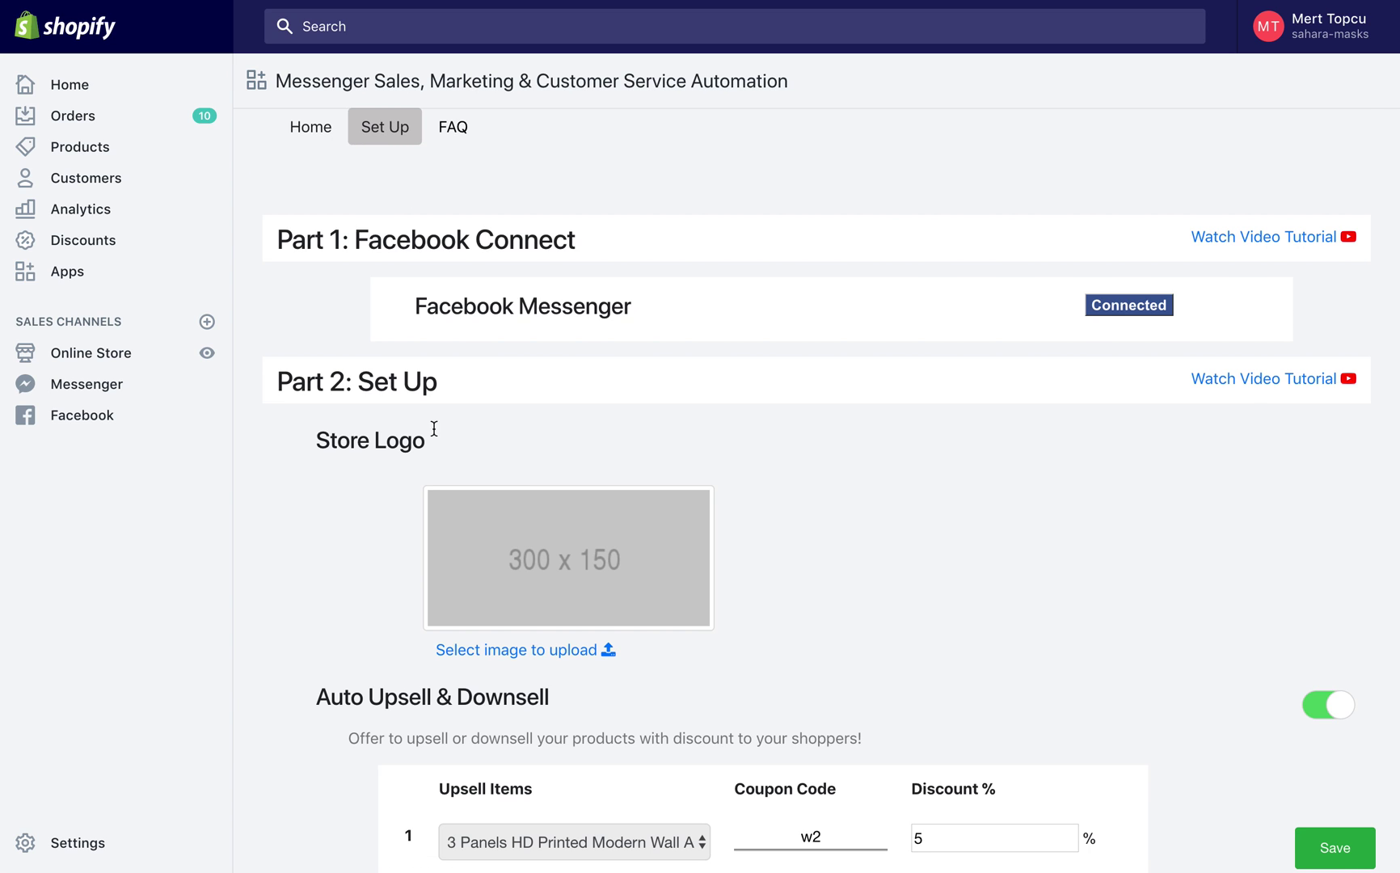
{"action": "scroll", "coordinate": [435, 401], "scroll_direction": "down", "scroll_amount": 5}
{"action": "scroll", "coordinate": [433, 464], "scroll_direction": "down", "scroll_amount": 5}
{"action": "scroll", "coordinate": [433, 463], "scroll_direction": "down", "scroll_amount": 3}
{"action": "scroll", "coordinate": [433, 471], "scroll_direction": "up", "scroll_amount": 1}
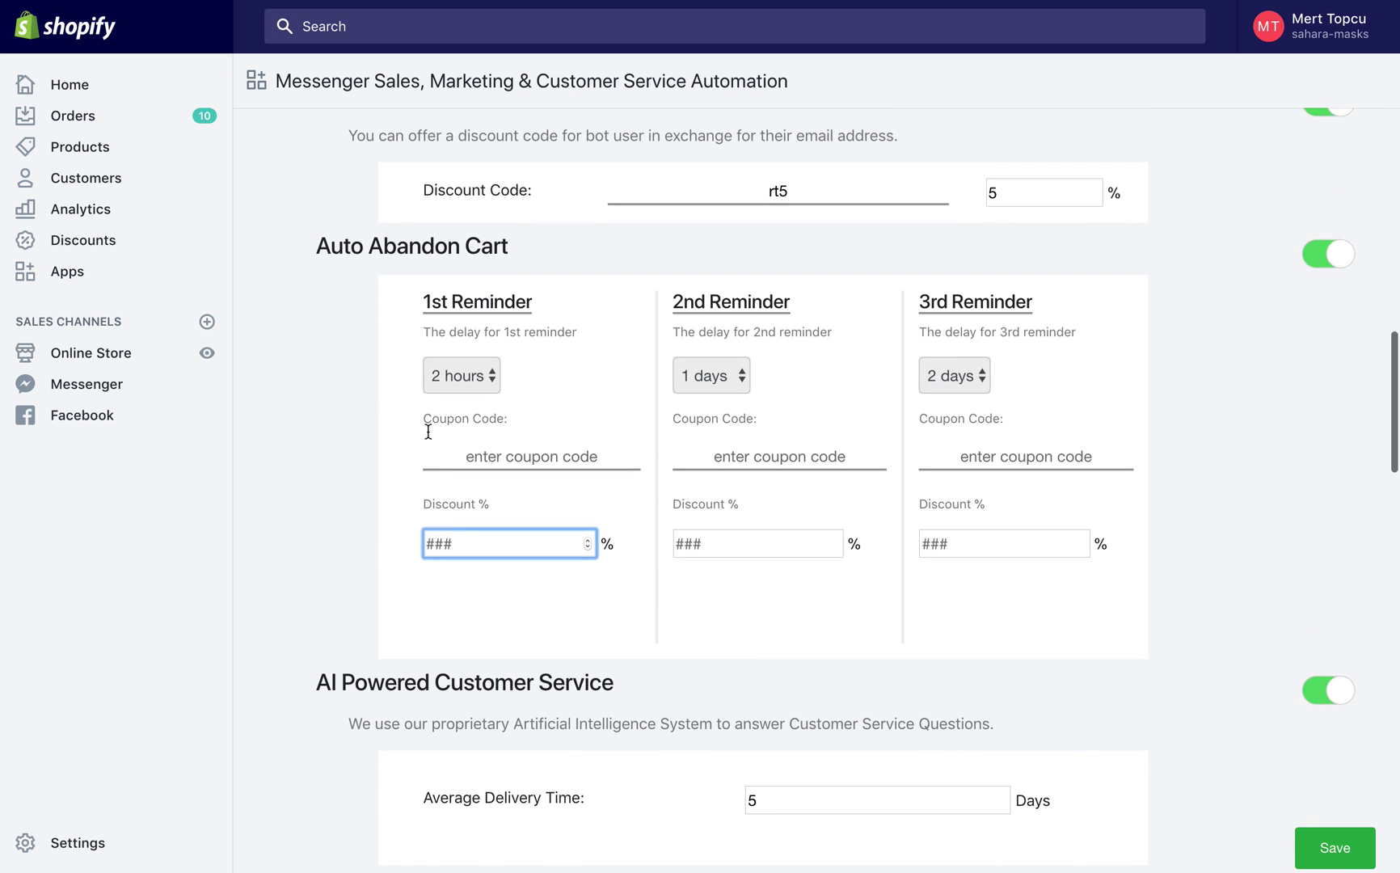
{"action": "left_click_drag", "start_coordinate": [316, 245], "coordinate": [508, 262]}
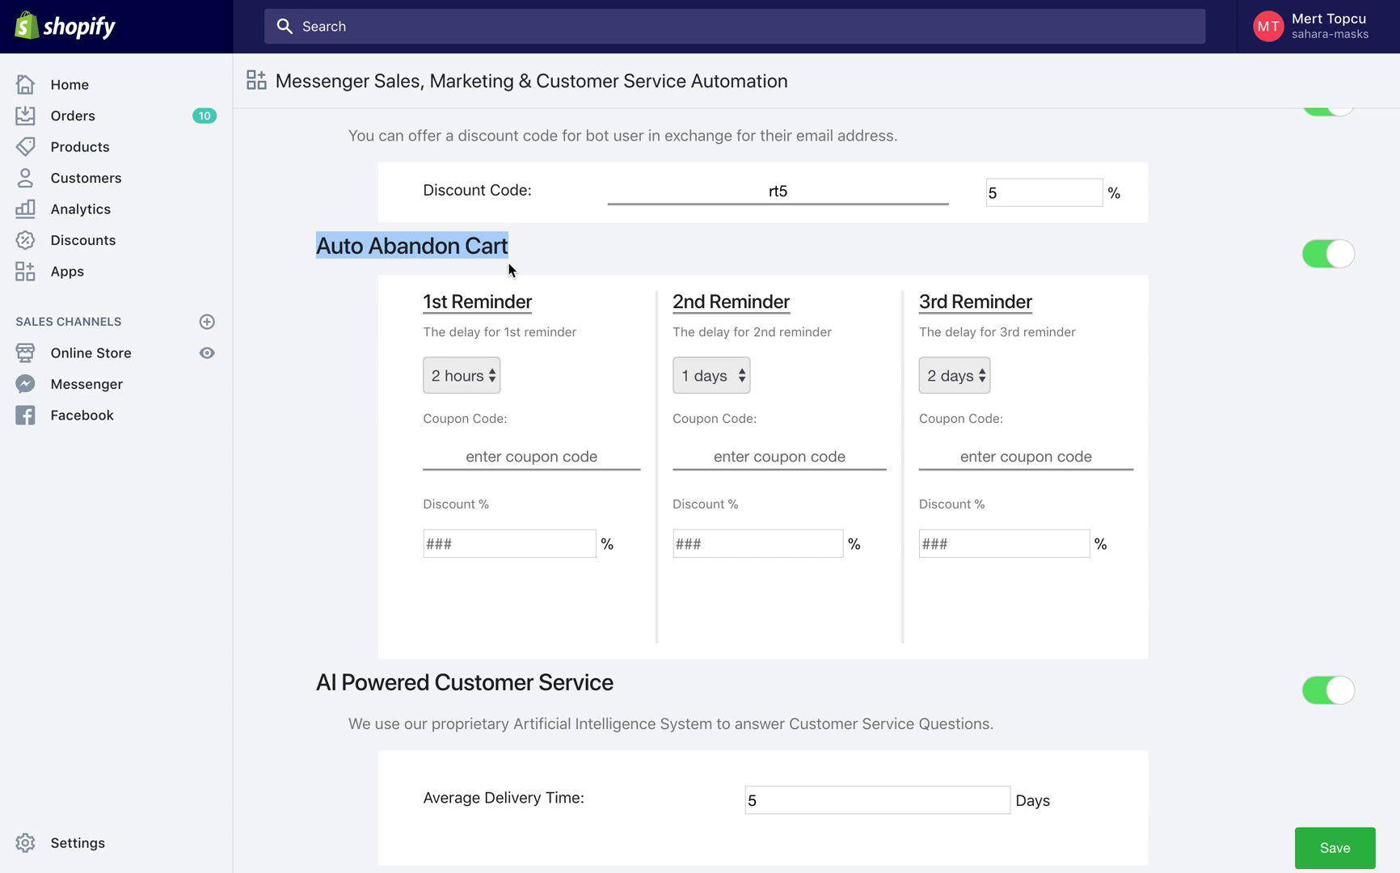
{"action": "scroll", "coordinate": [555, 258], "scroll_direction": "down", "scroll_amount": 1}
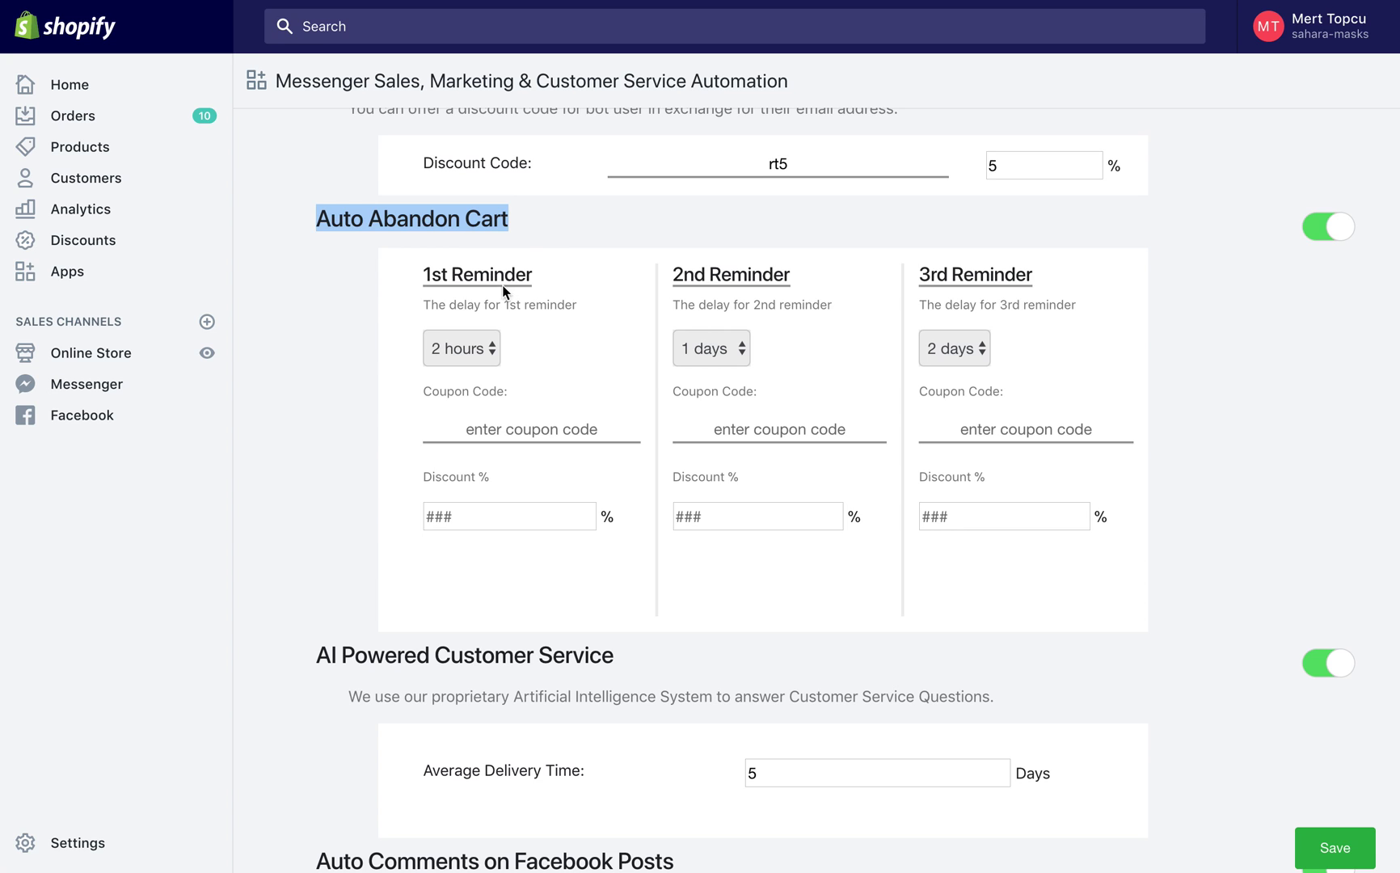
{"action": "left_click_drag", "start_coordinate": [420, 271], "coordinate": [559, 287]}
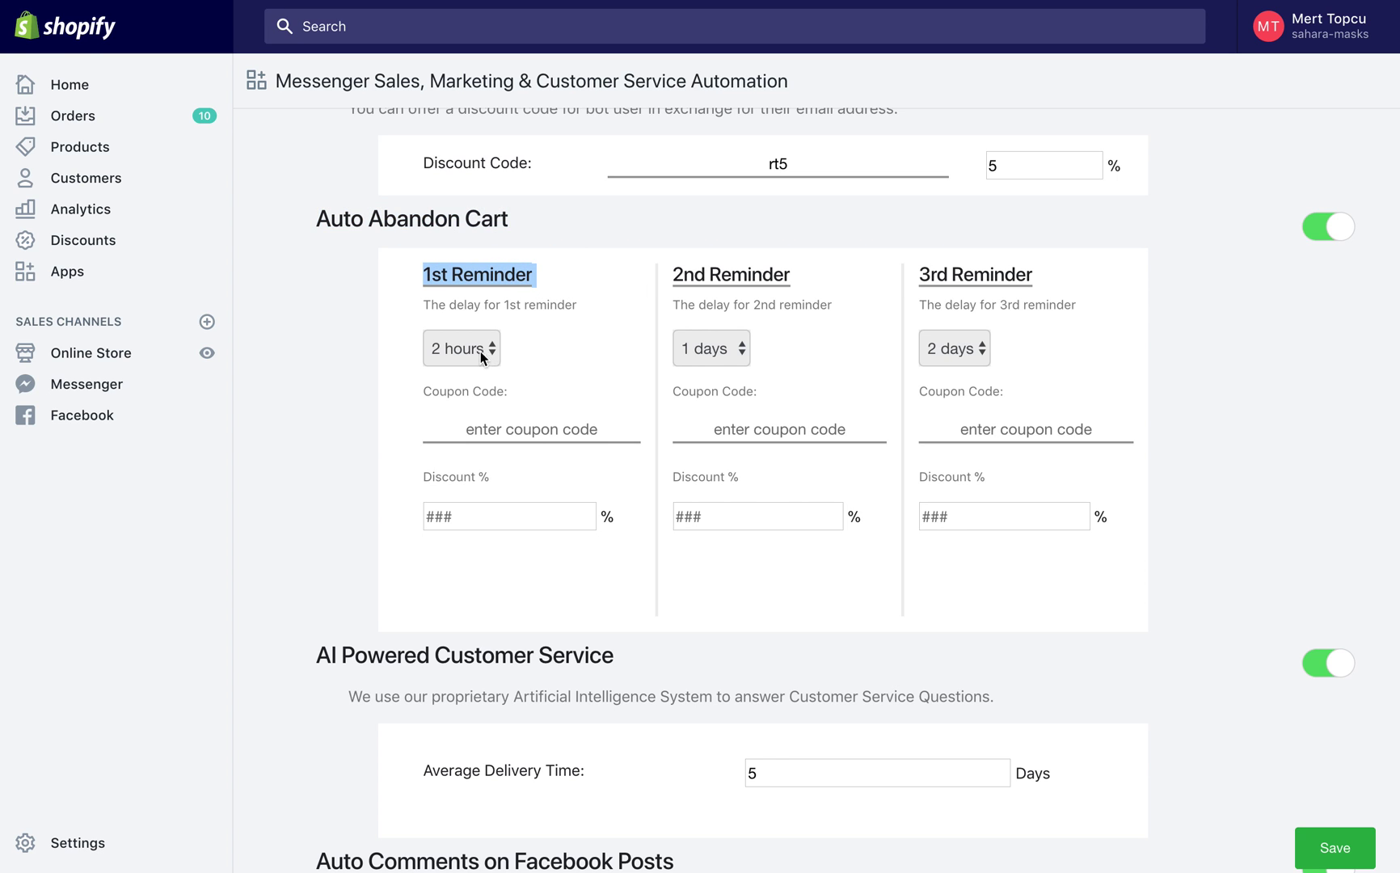
{"action": "scroll", "coordinate": [534, 368], "scroll_direction": "down", "scroll_amount": 1}
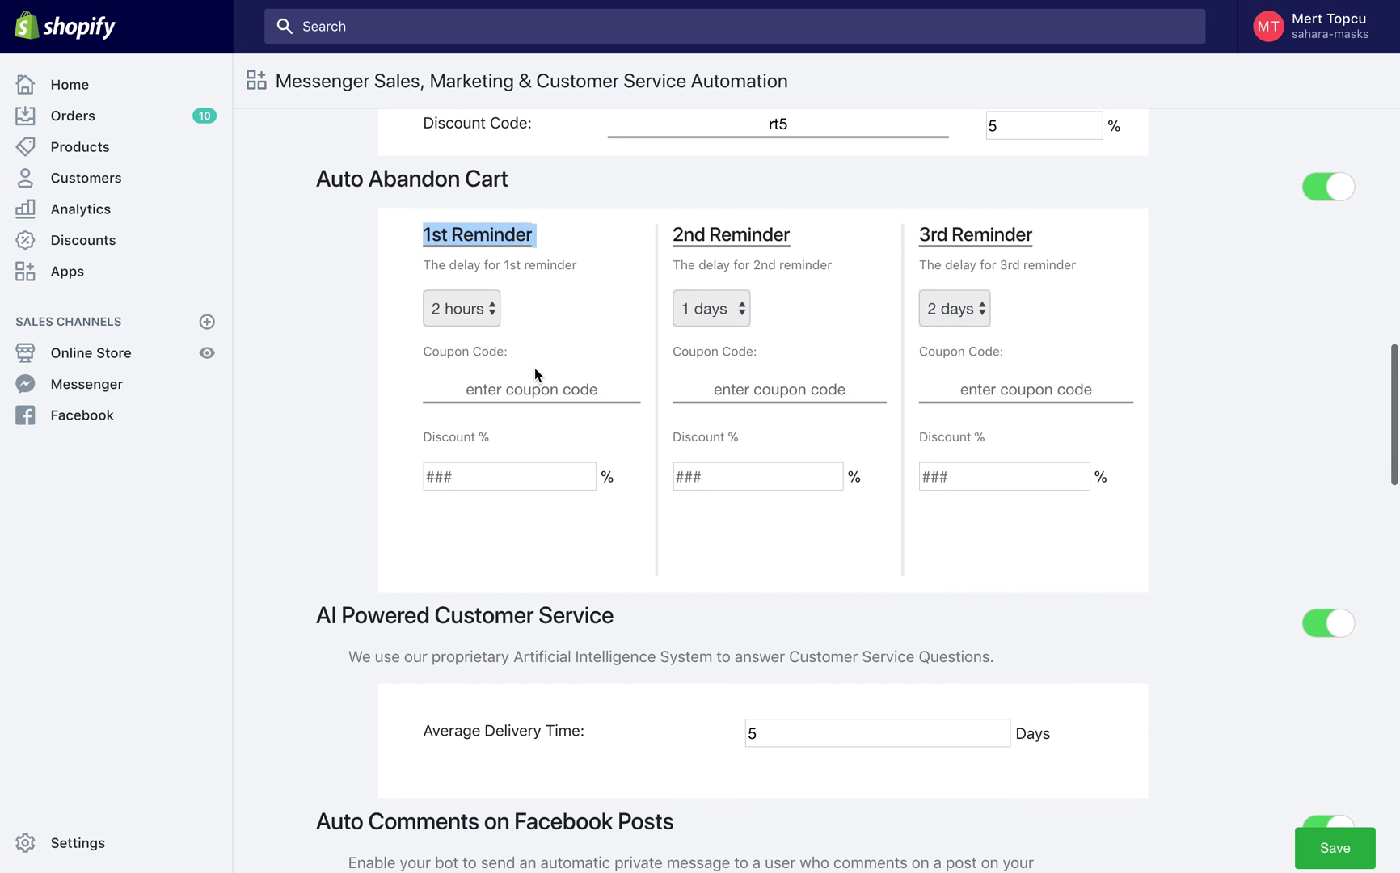
Keep the 1st reminder's 2-hour delay and give it coupon AC1 with a 5% discount
{"action": "left_click", "coordinate": [492, 309]}
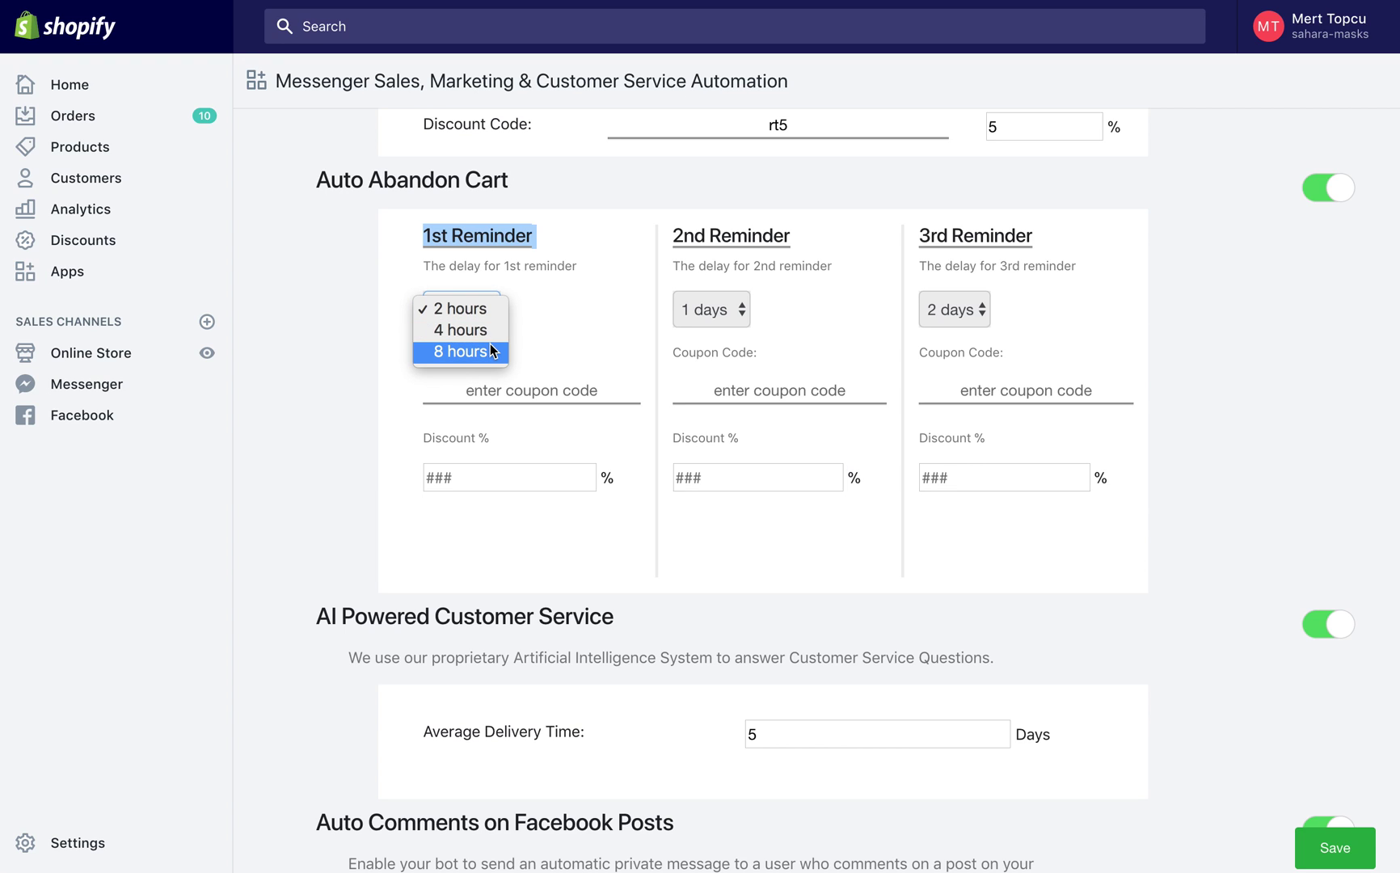
{"action": "left_click", "coordinate": [488, 307]}
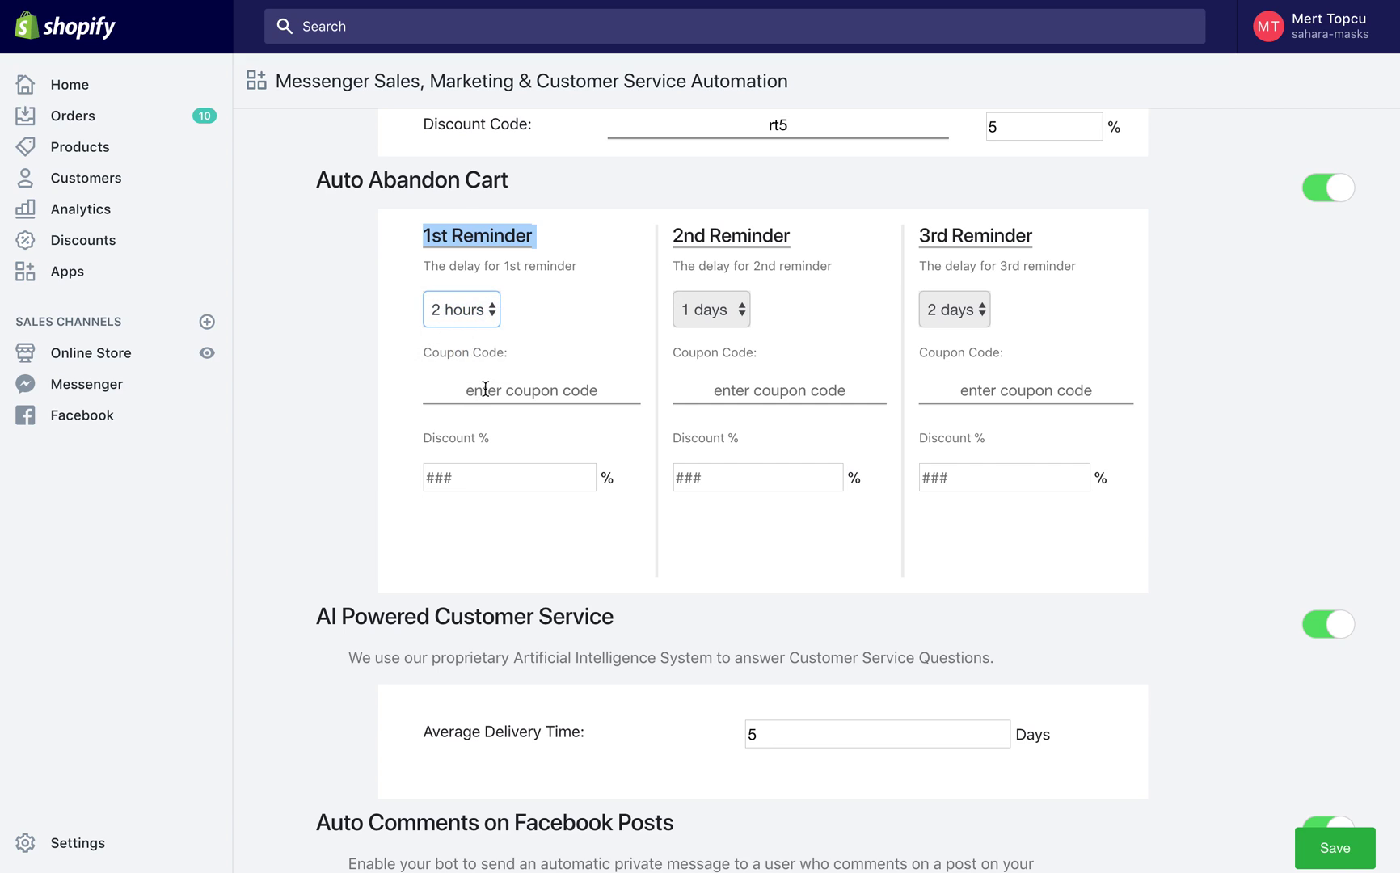
{"action": "left_click", "coordinate": [485, 388]}
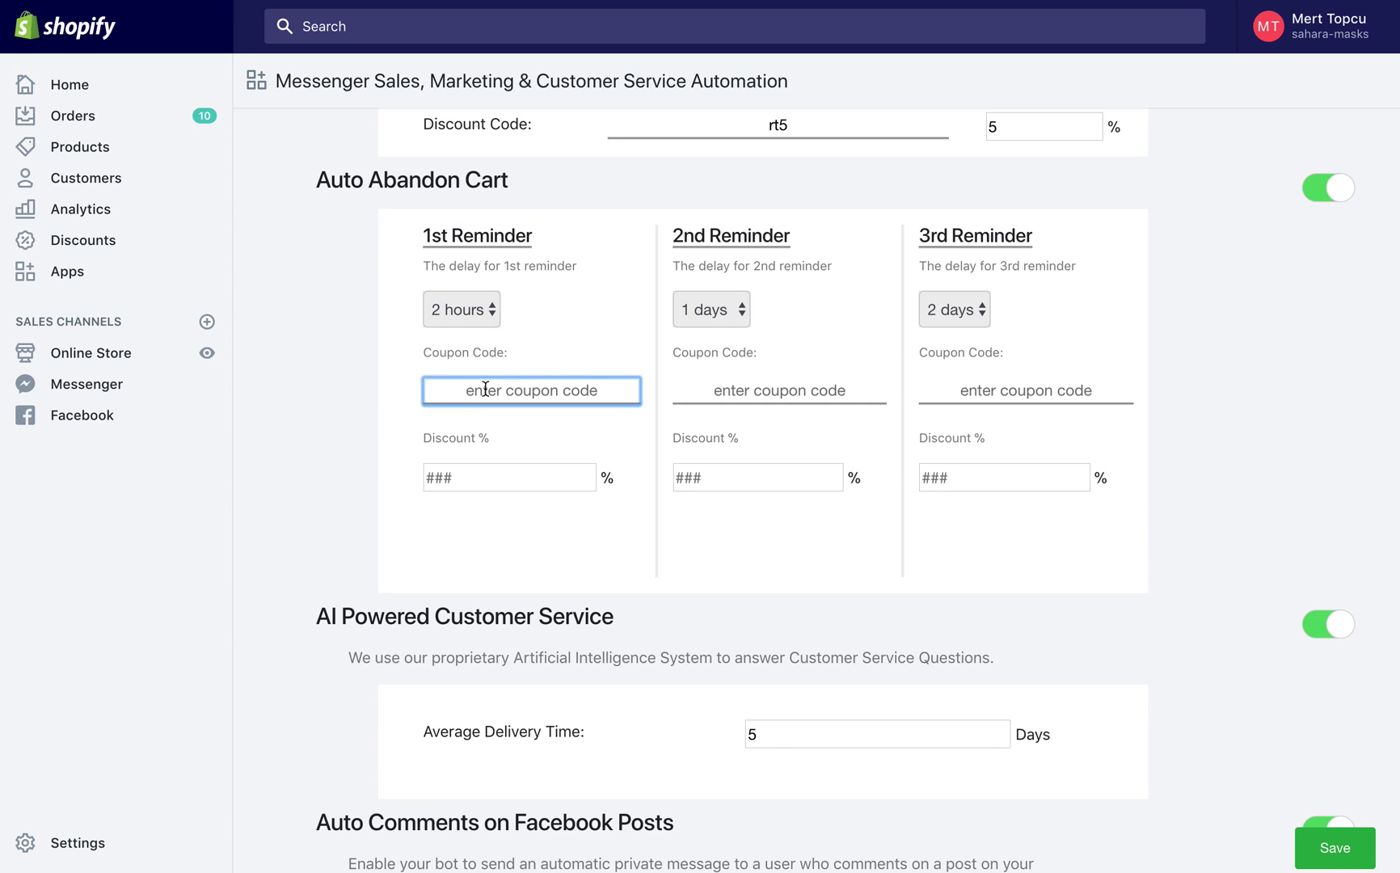
{"action": "type", "text": "AC"}
{"action": "type", "text": "1"}
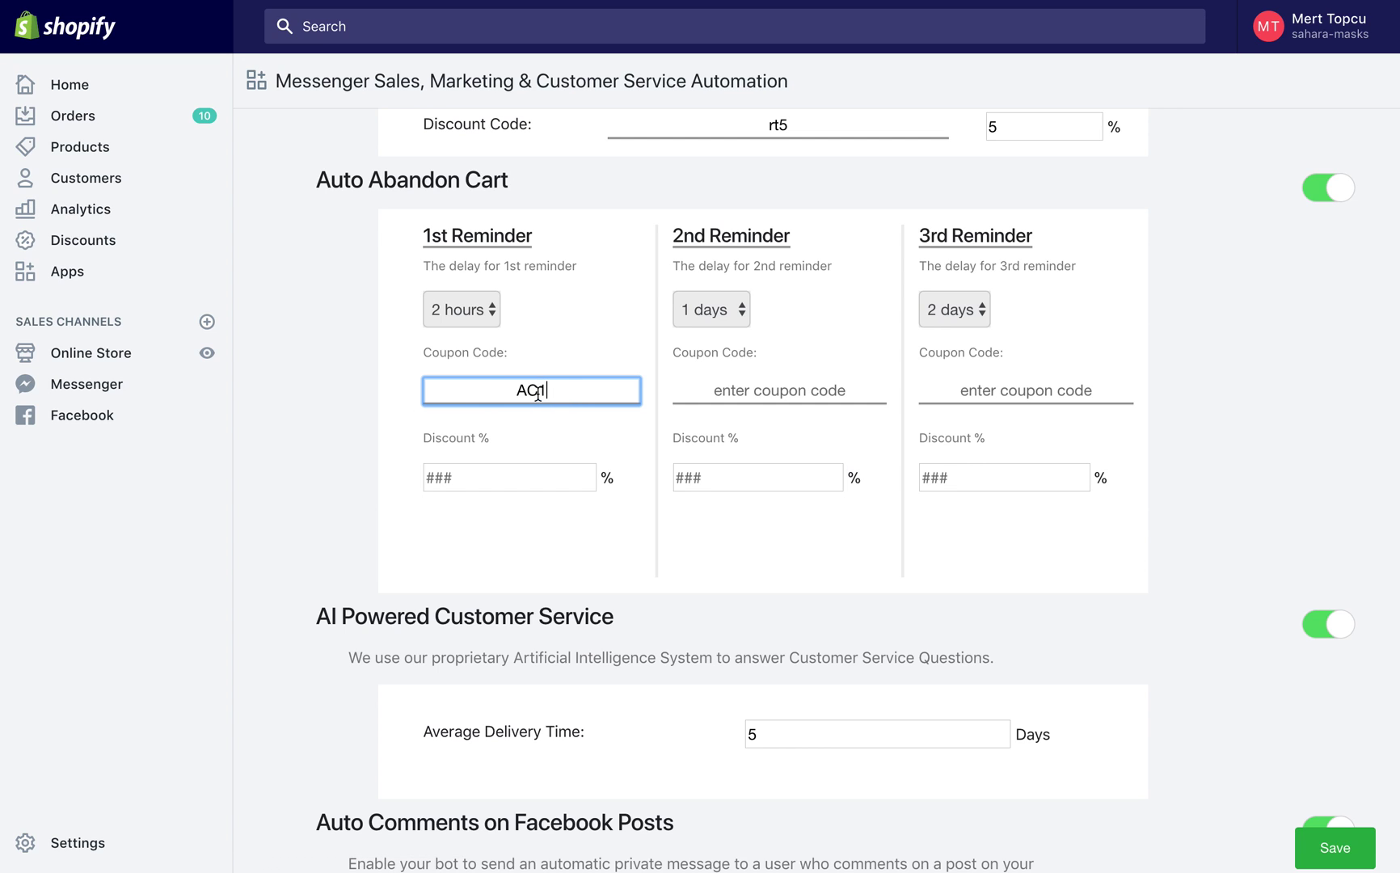
{"action": "left_click", "coordinate": [501, 476]}
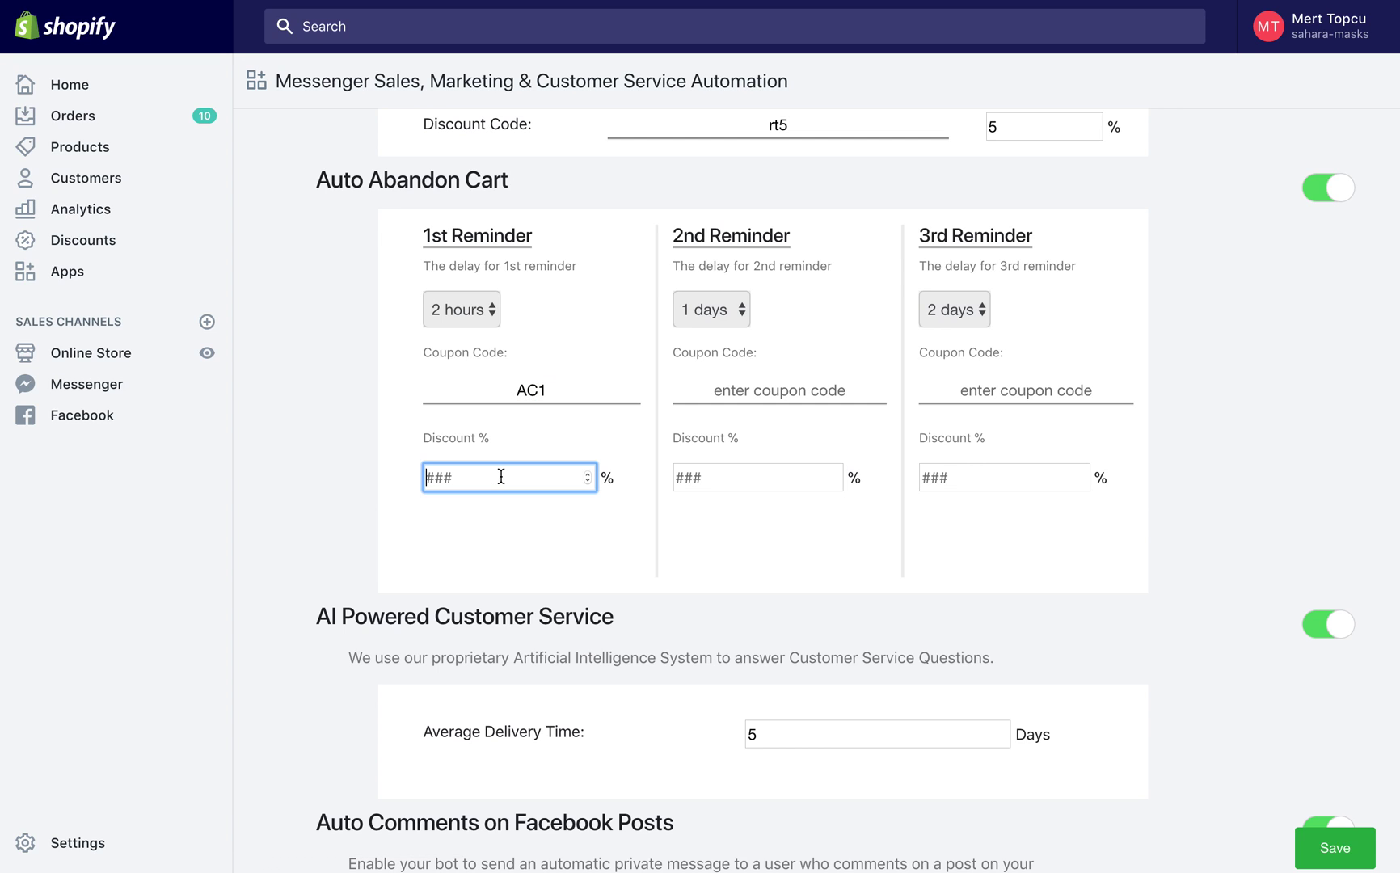
{"action": "type", "text": "5"}
Set the 2nd reminder delay to 1 day and the 3rd reminder delay to 2 days
{"action": "left_click", "coordinate": [740, 320]}
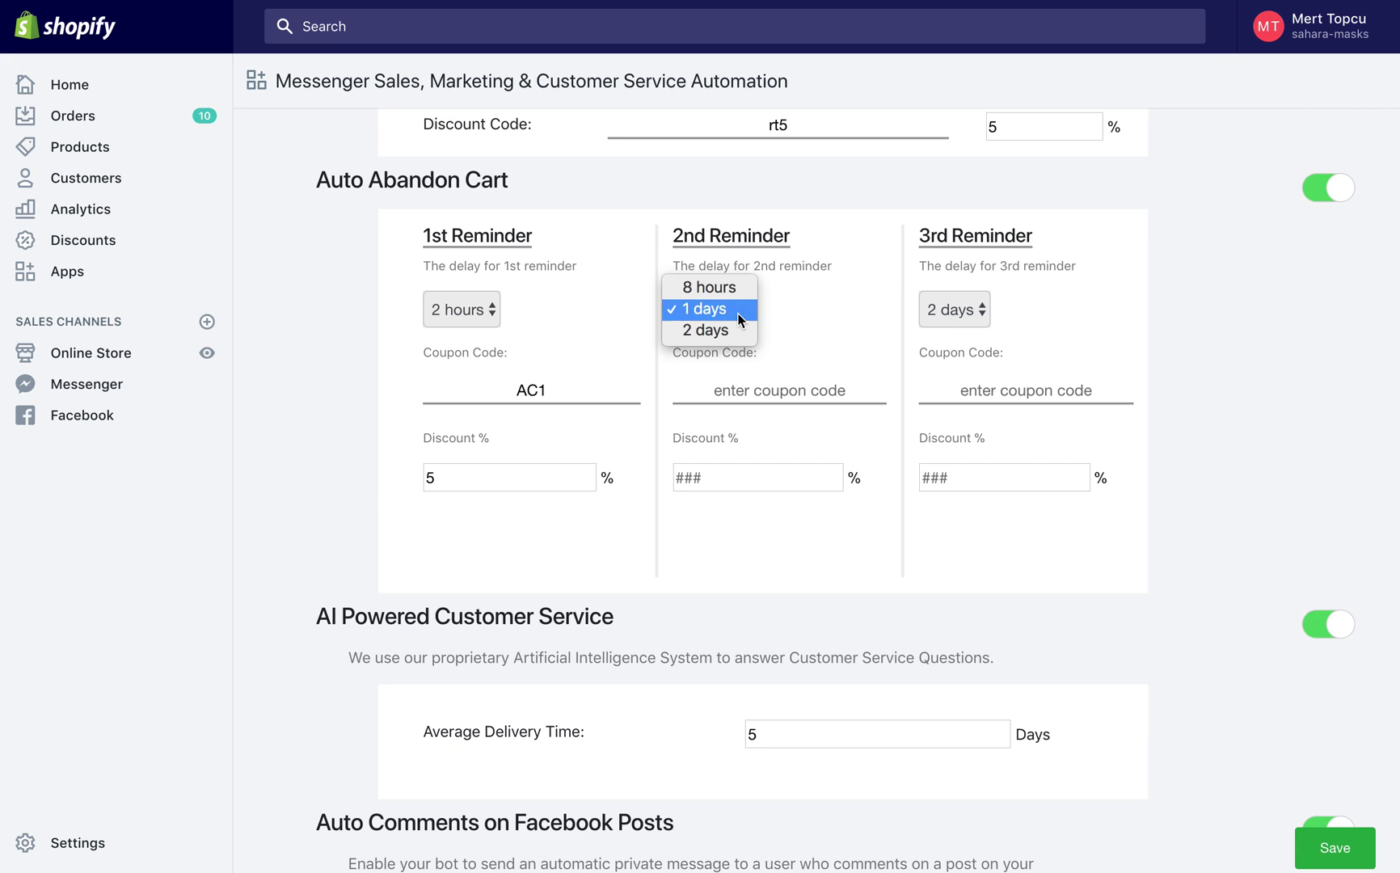
{"action": "left_click", "coordinate": [739, 319]}
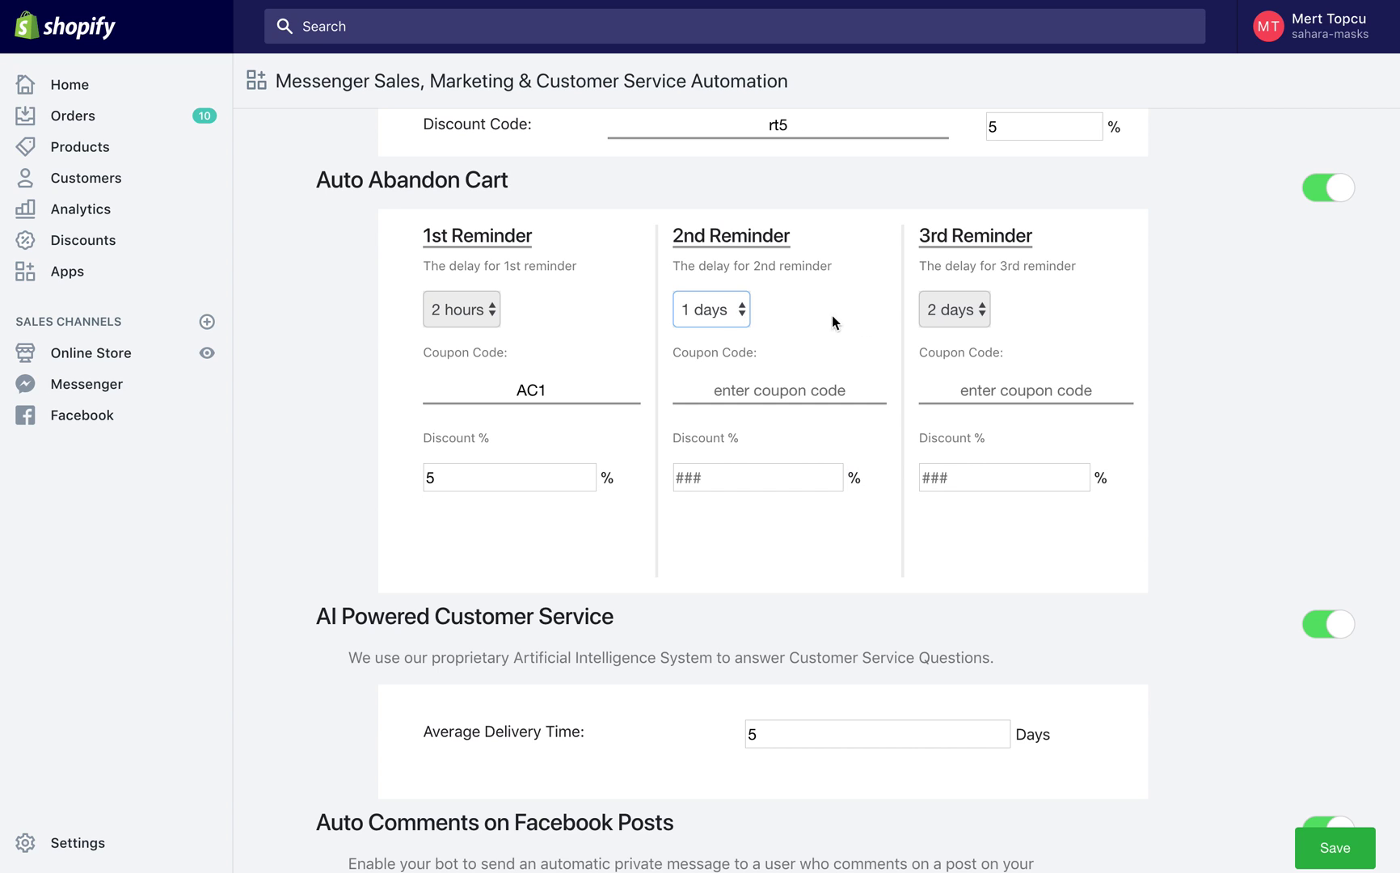
{"action": "left_click", "coordinate": [977, 311]}
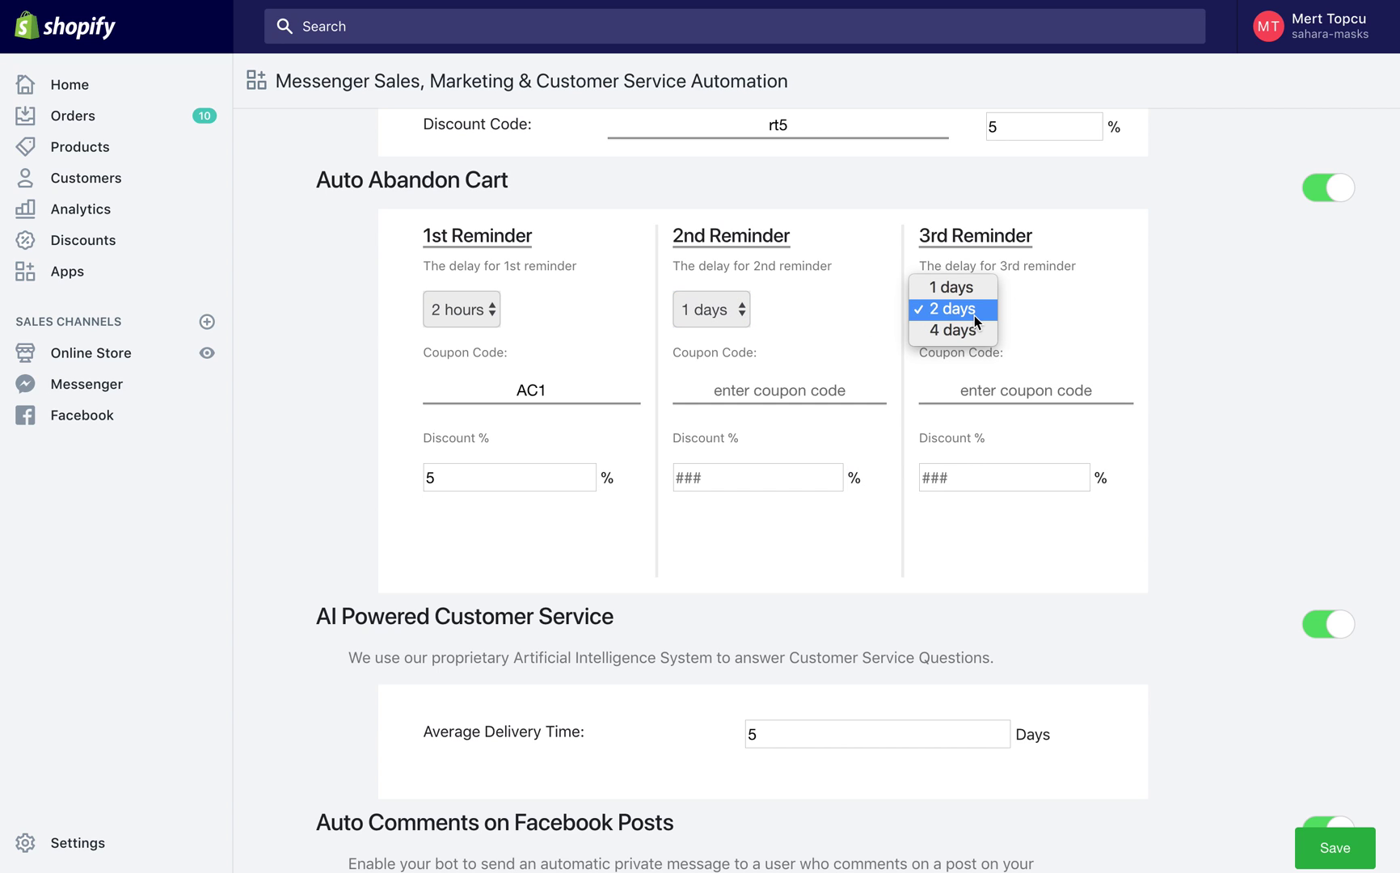
{"action": "left_click", "coordinate": [973, 310]}
{"action": "left_click", "coordinate": [977, 310]}
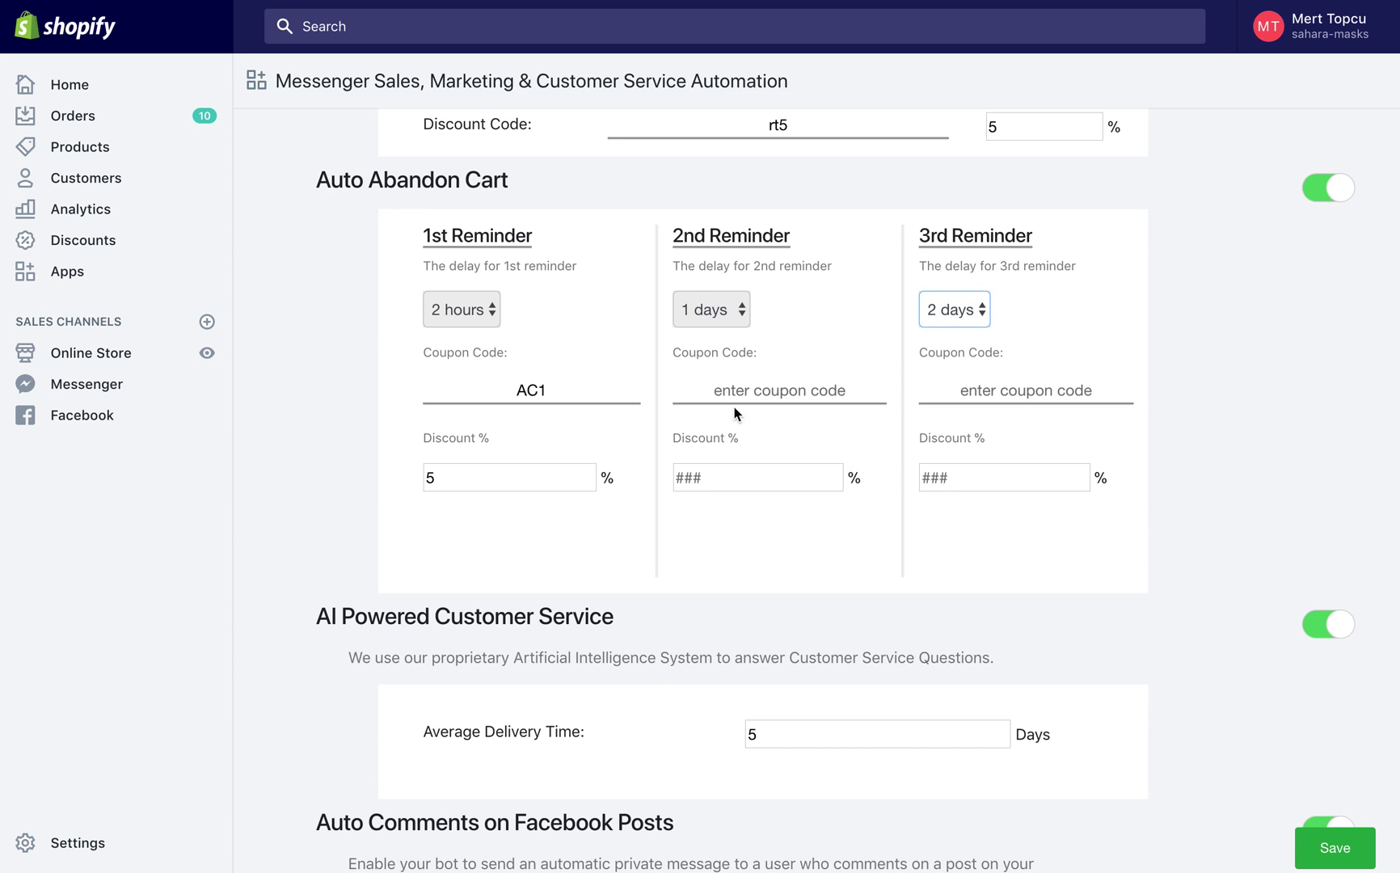
{"action": "left_click", "coordinate": [735, 393]}
{"action": "type", "text": "AC"}
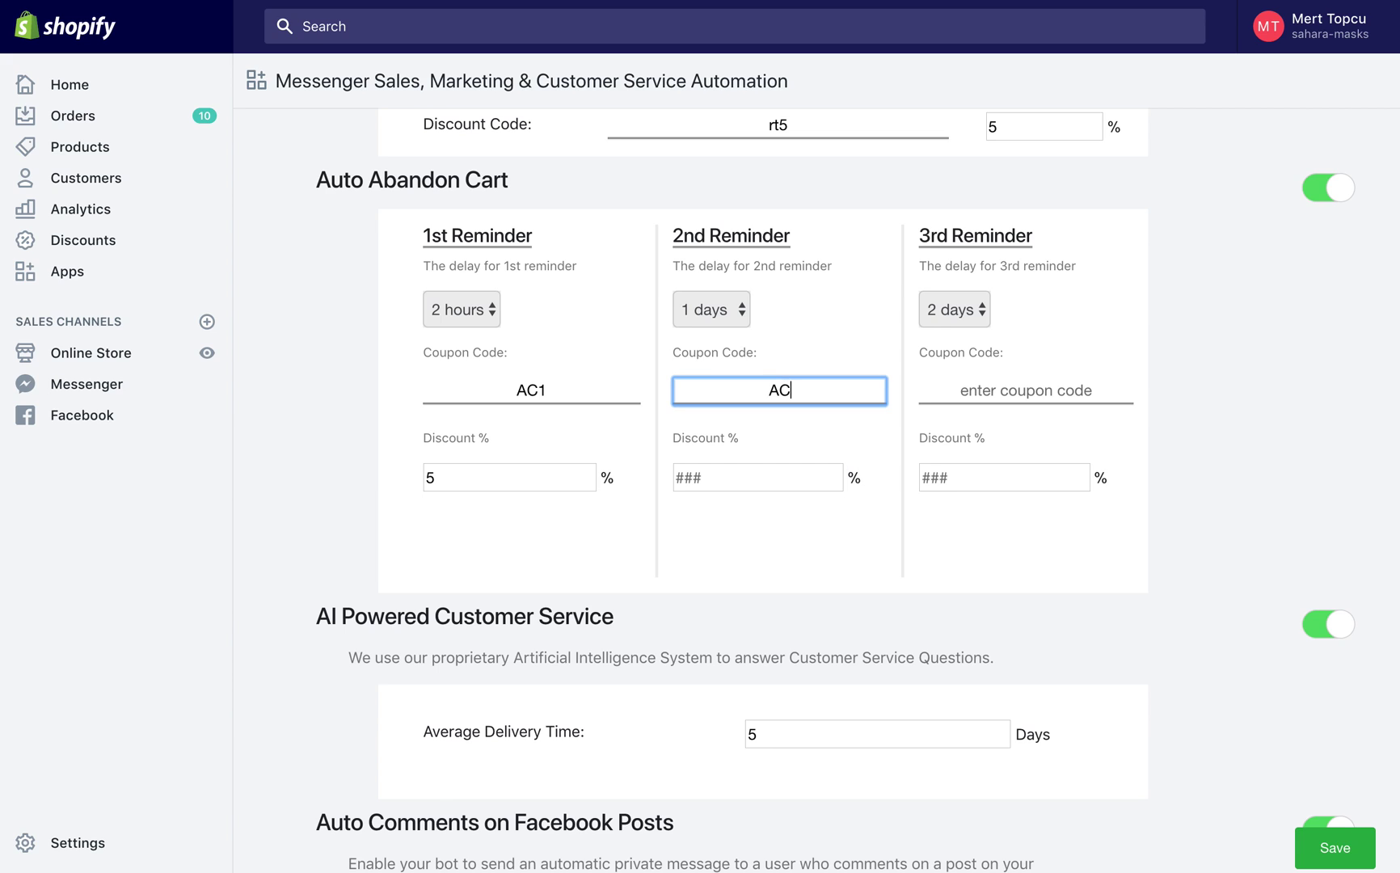
{"action": "type", "text": "2"}
Give the 2nd reminder coupon AC2 at 10% and the 3rd reminder coupon AC3 at 20%
{"action": "left_click", "coordinate": [987, 395]}
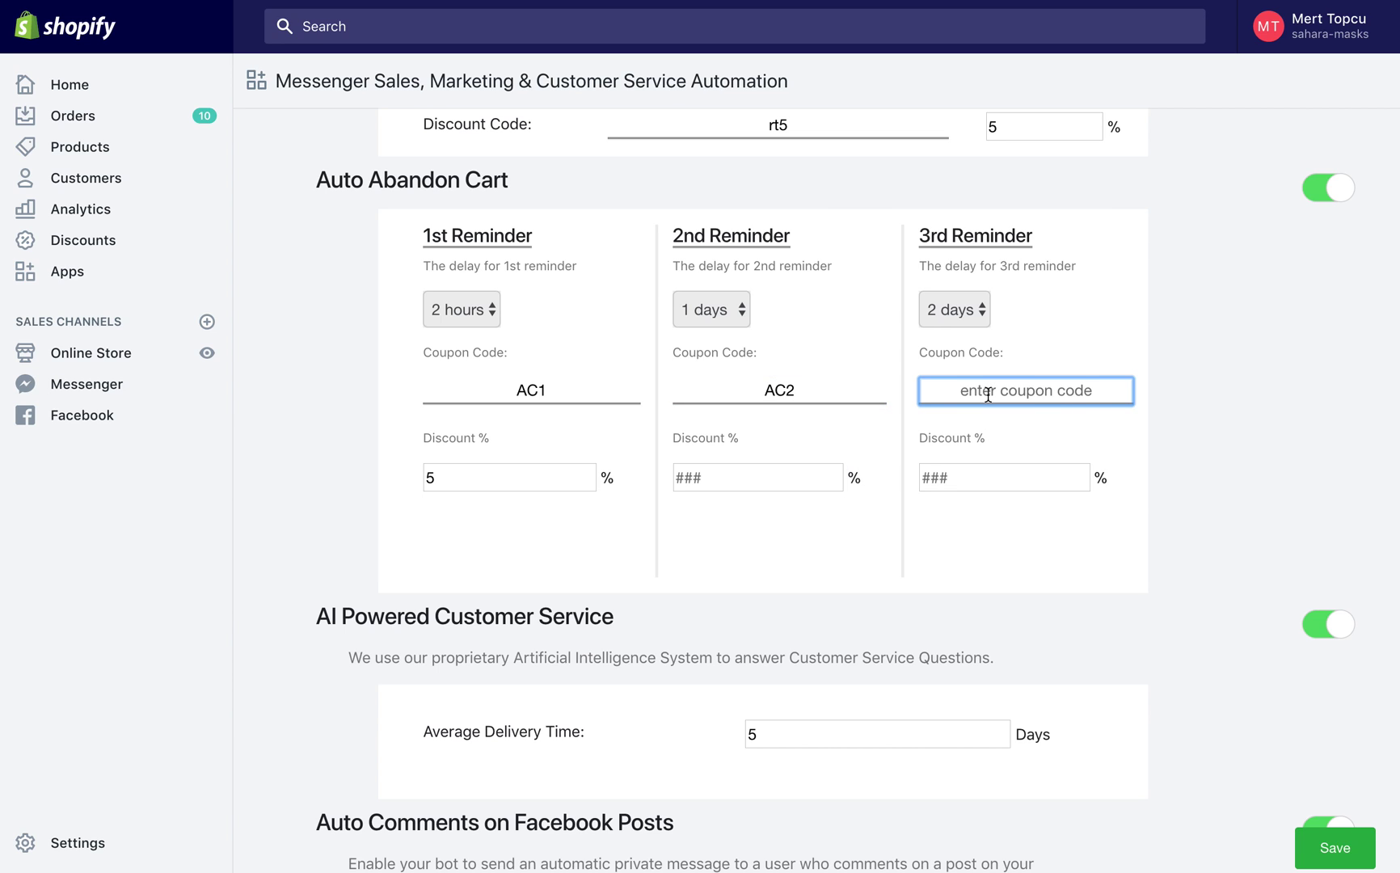
{"action": "type", "text": "AC3"}
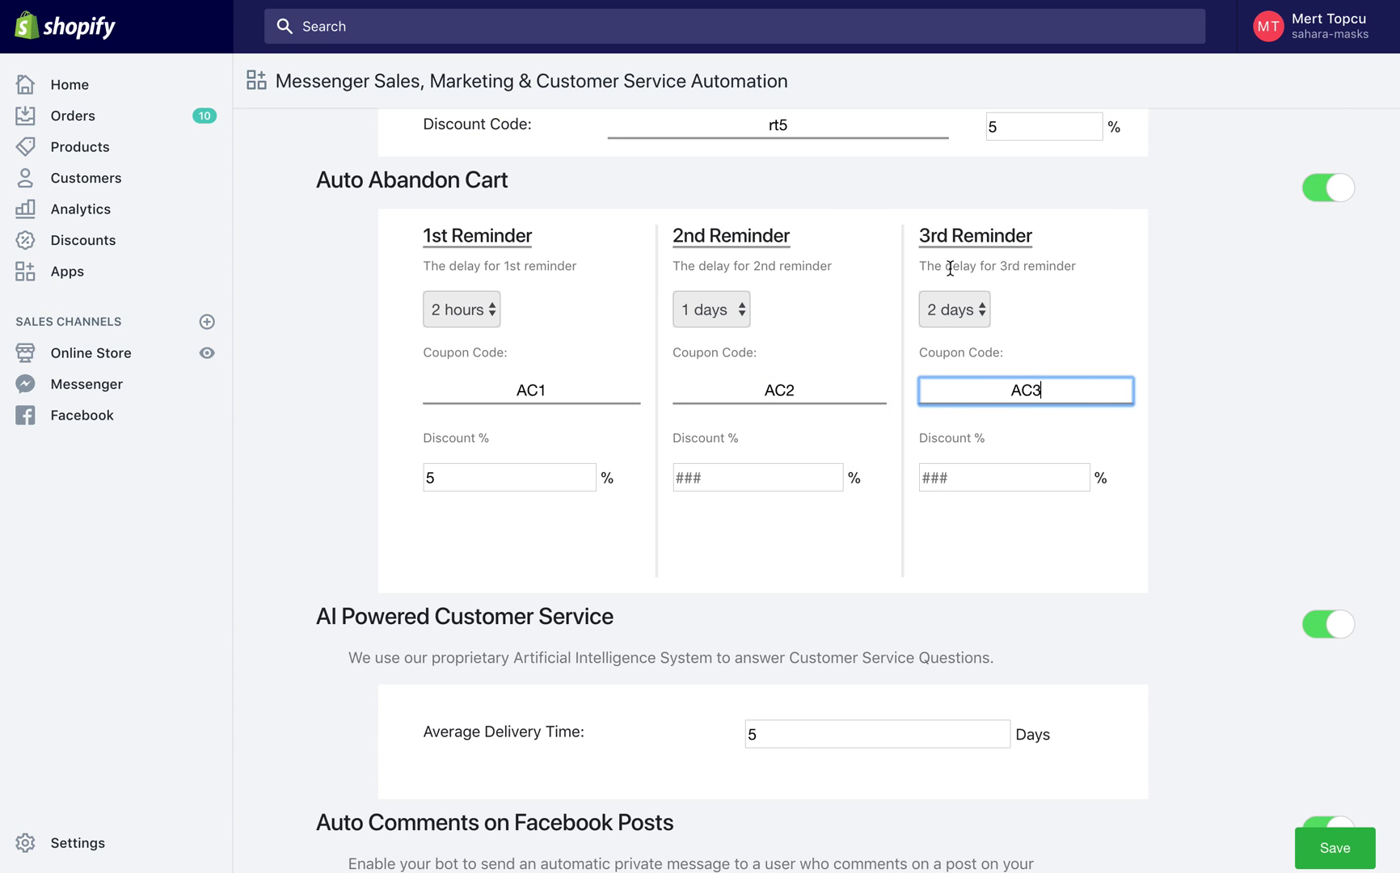
{"action": "left_click", "coordinate": [738, 475]}
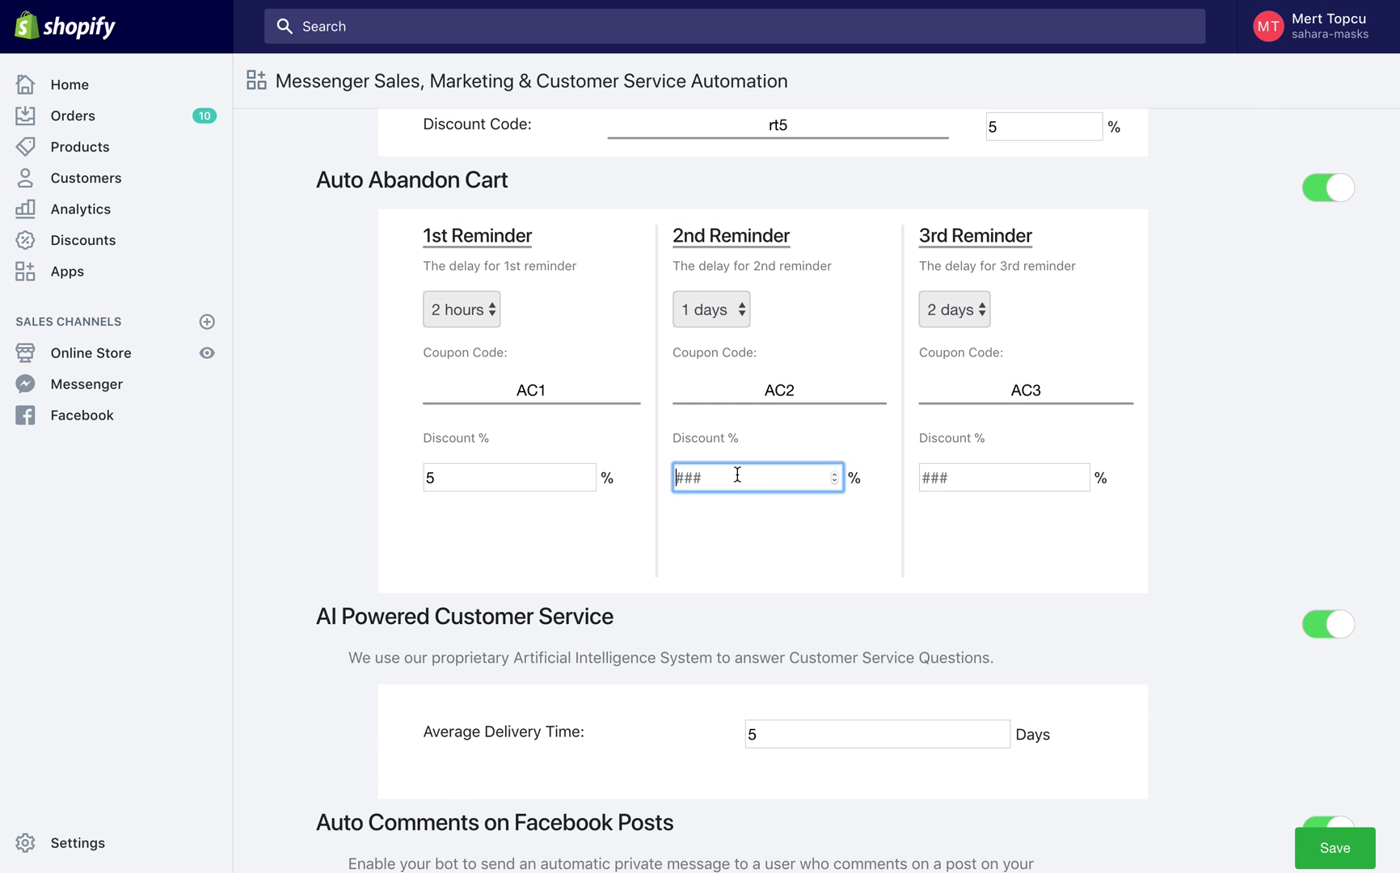
{"action": "type", "text": "10"}
{"action": "left_click", "coordinate": [976, 501]}
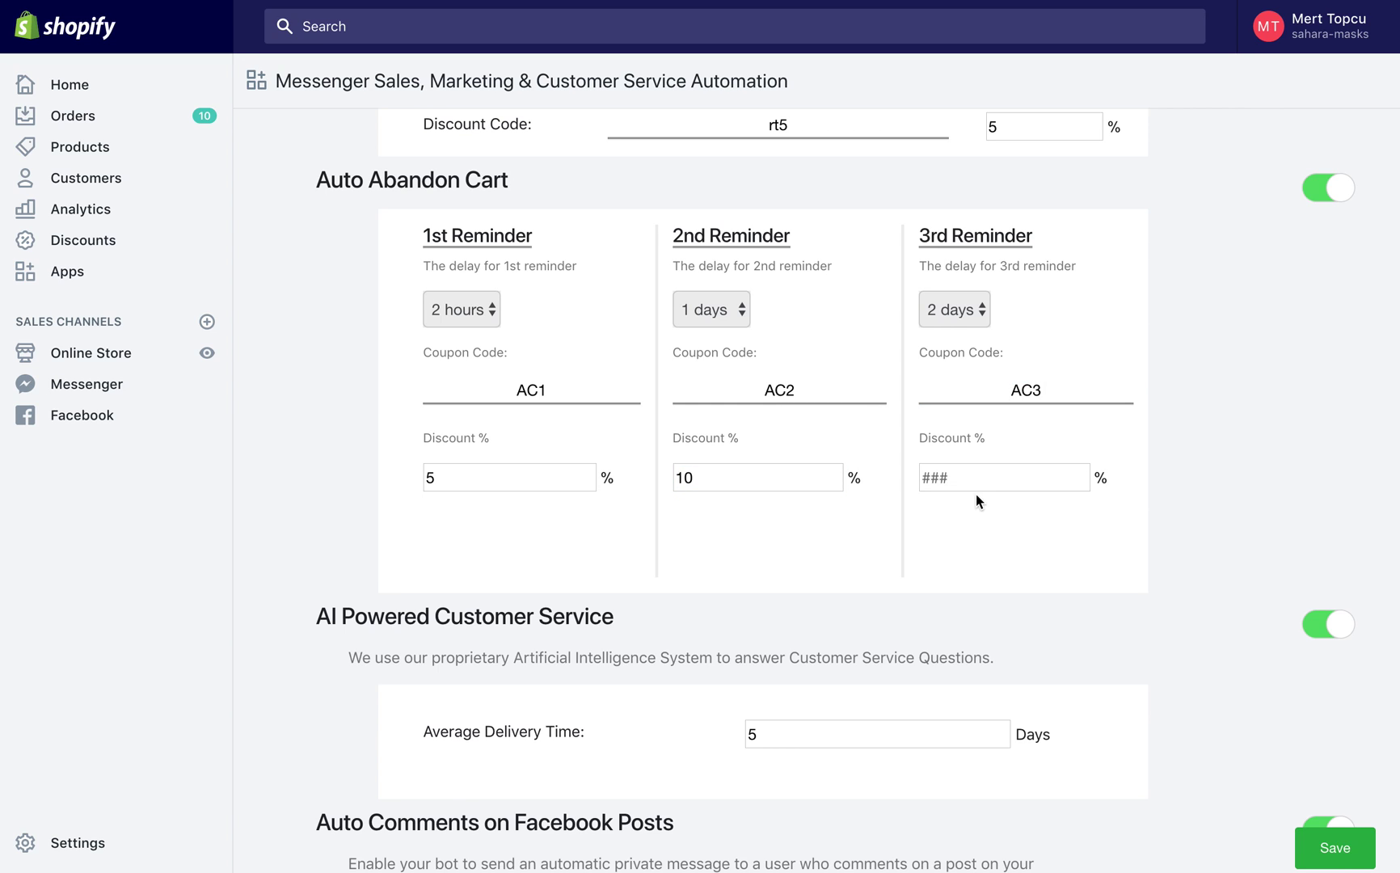
{"action": "type", "text": "20"}
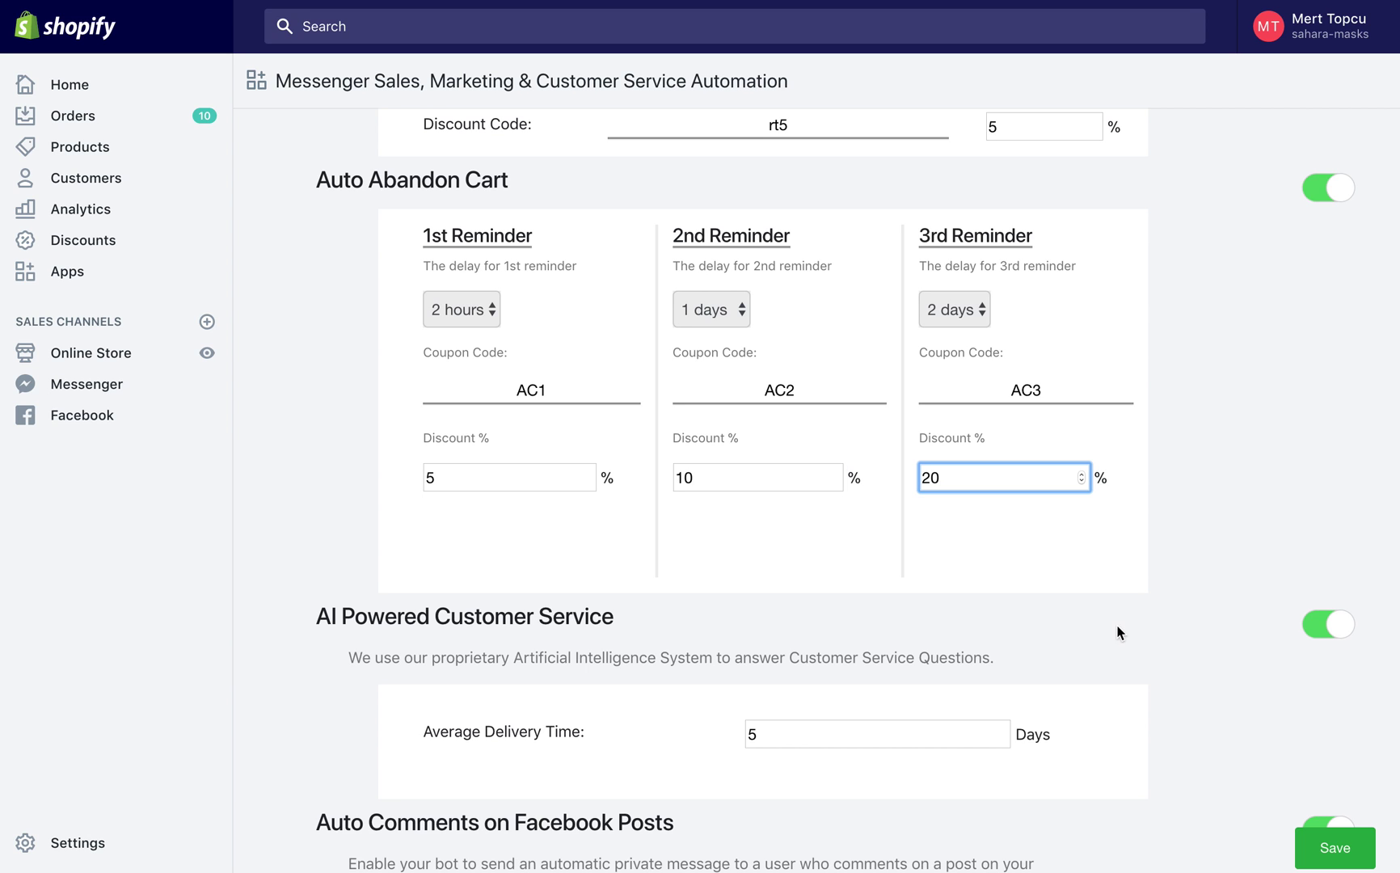
{"action": "scroll", "coordinate": [1249, 615], "scroll_direction": "down", "scroll_amount": 1}
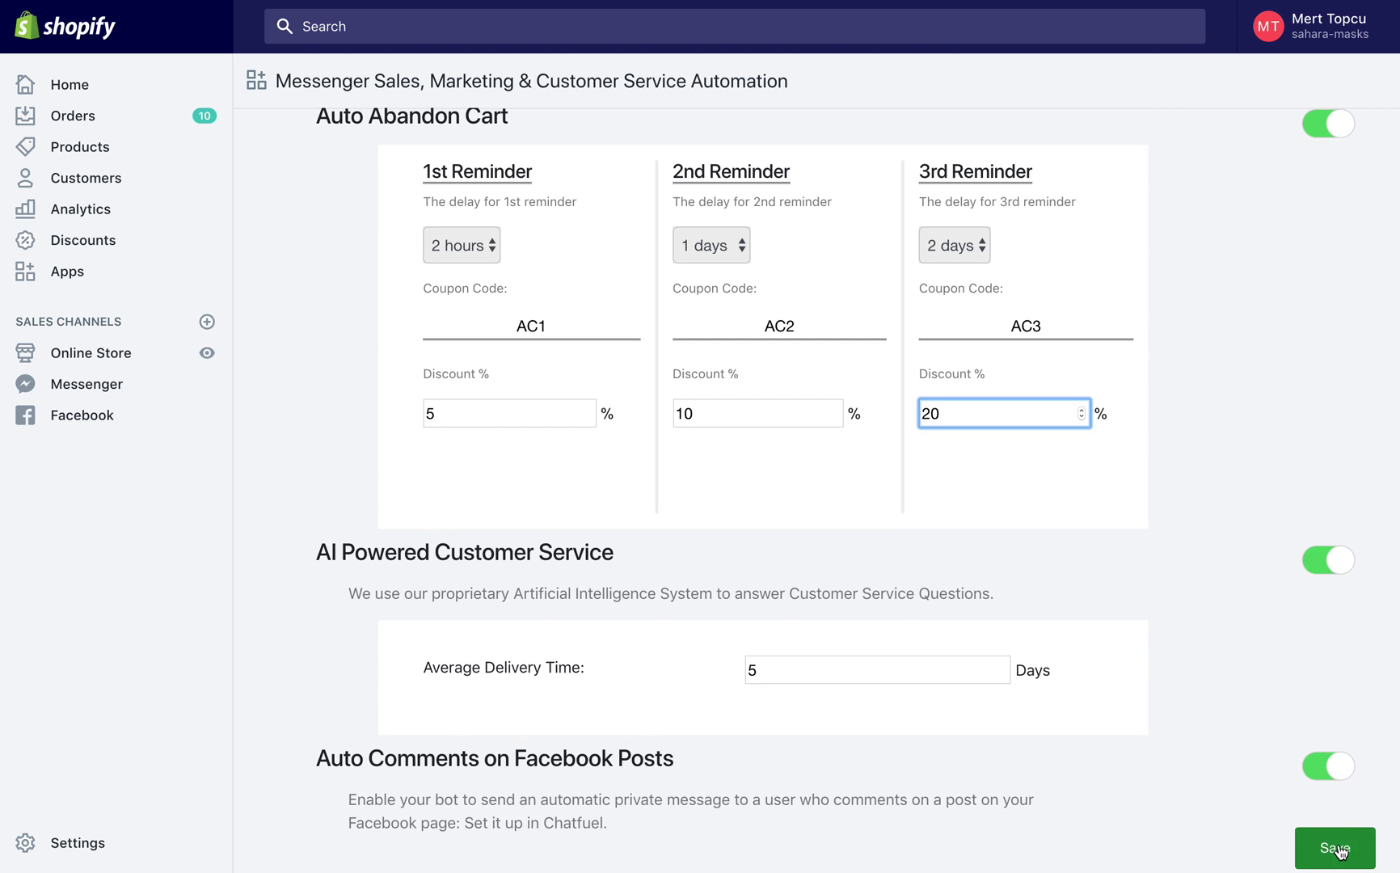
{"action": "scroll", "coordinate": [1278, 788], "scroll_direction": "up", "scroll_amount": 1}
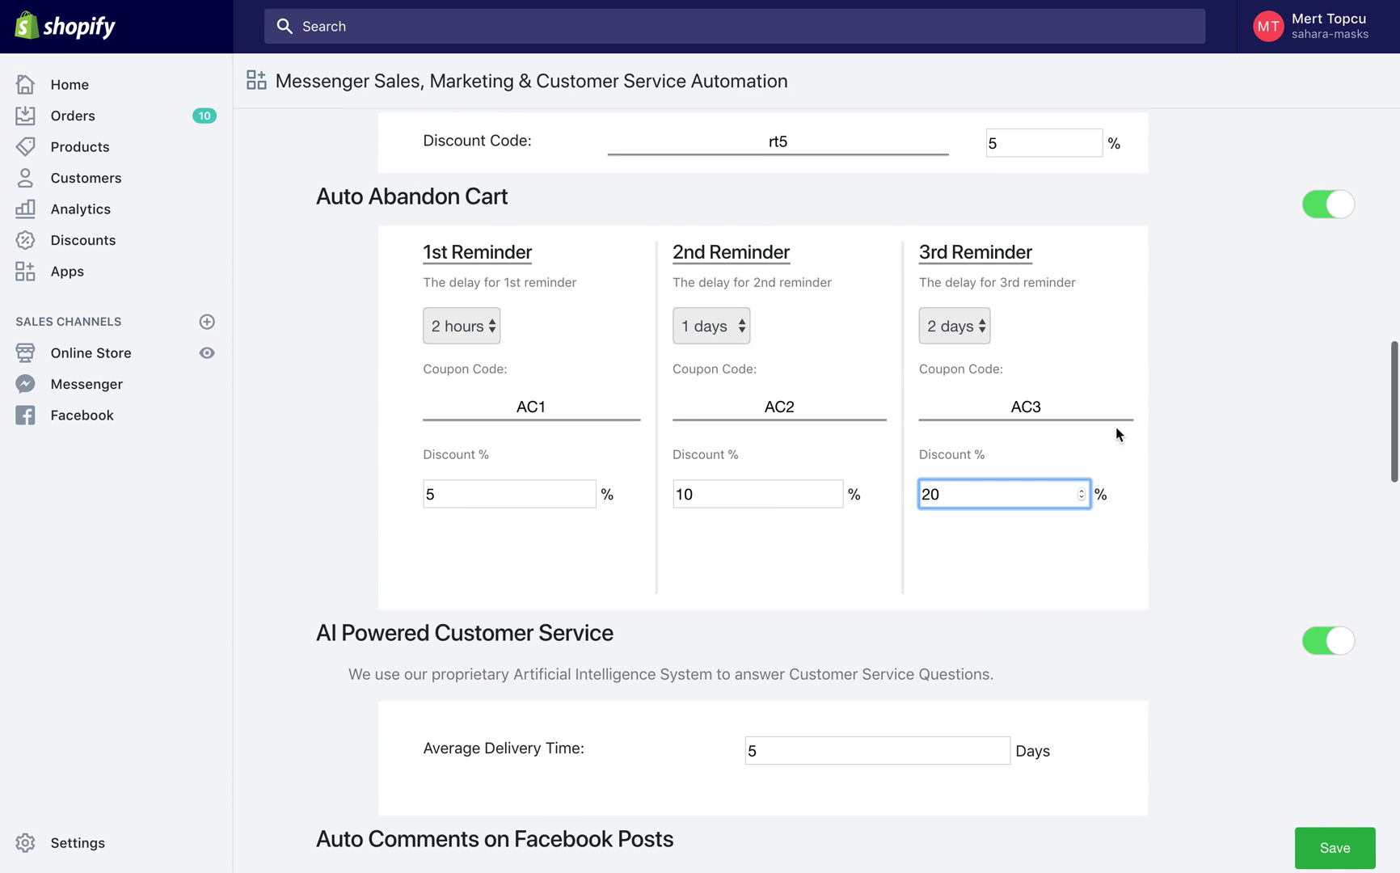
{"action": "scroll", "coordinate": [929, 502], "scroll_direction": "up", "scroll_amount": 1}
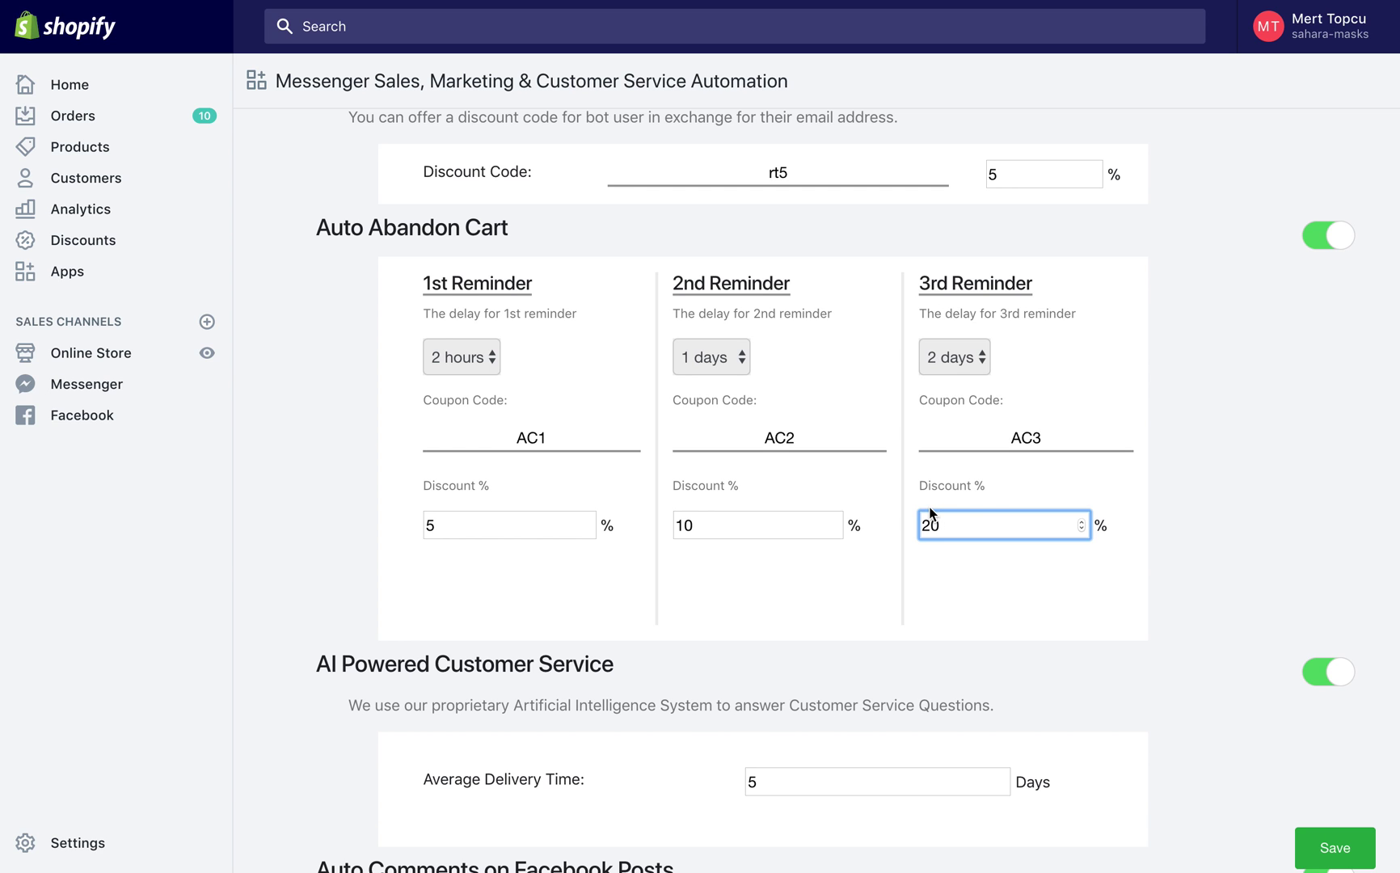
{"action": "scroll", "coordinate": [931, 515], "scroll_direction": "up", "scroll_amount": 1}
{"action": "scroll", "coordinate": [930, 514], "scroll_direction": "up", "scroll_amount": 5}
{"action": "scroll", "coordinate": [931, 515], "scroll_direction": "up", "scroll_amount": 5}
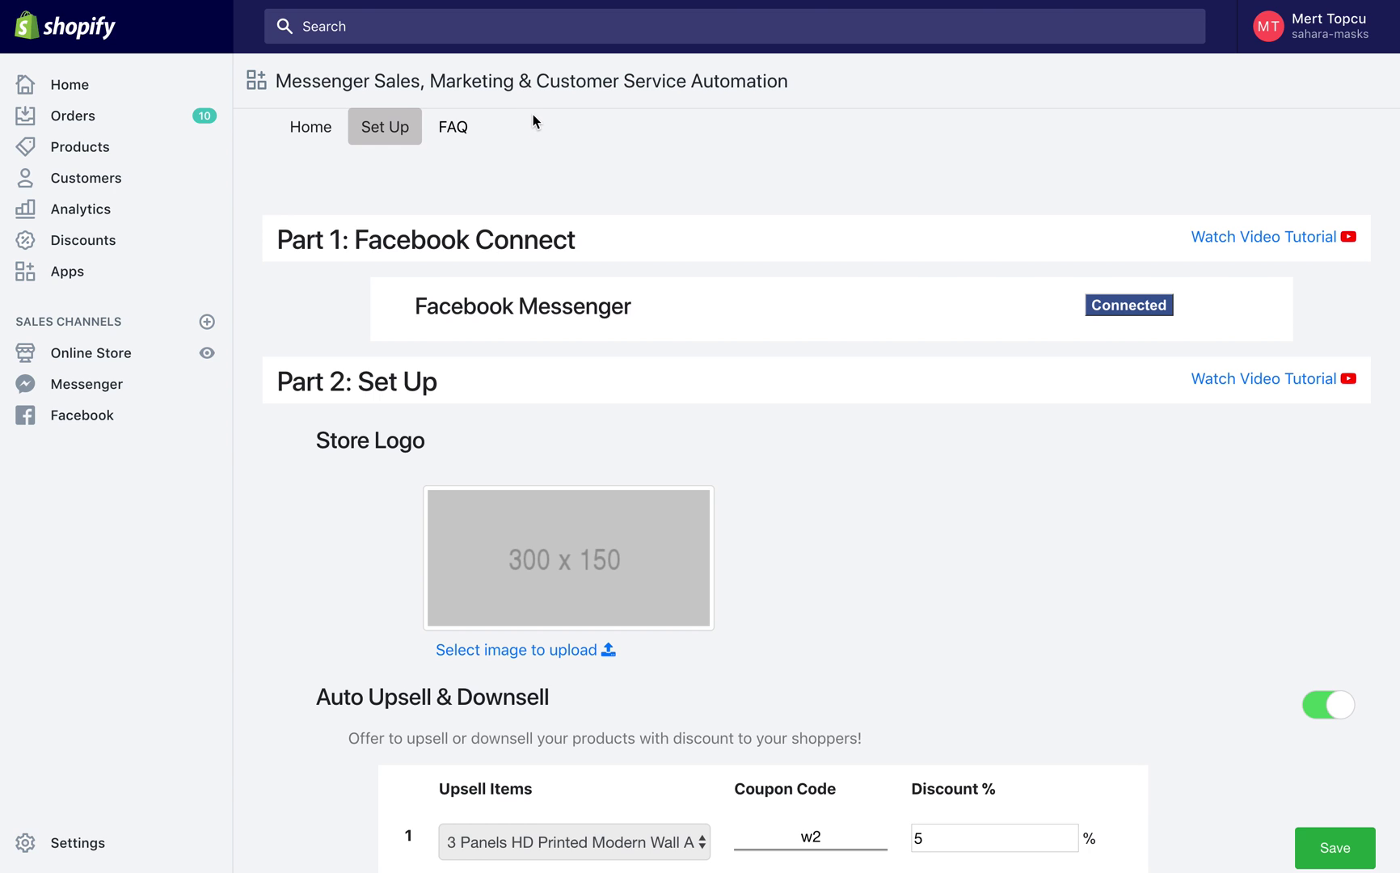
{"action": "scroll", "coordinate": [749, 430], "scroll_direction": "down", "scroll_amount": 2}
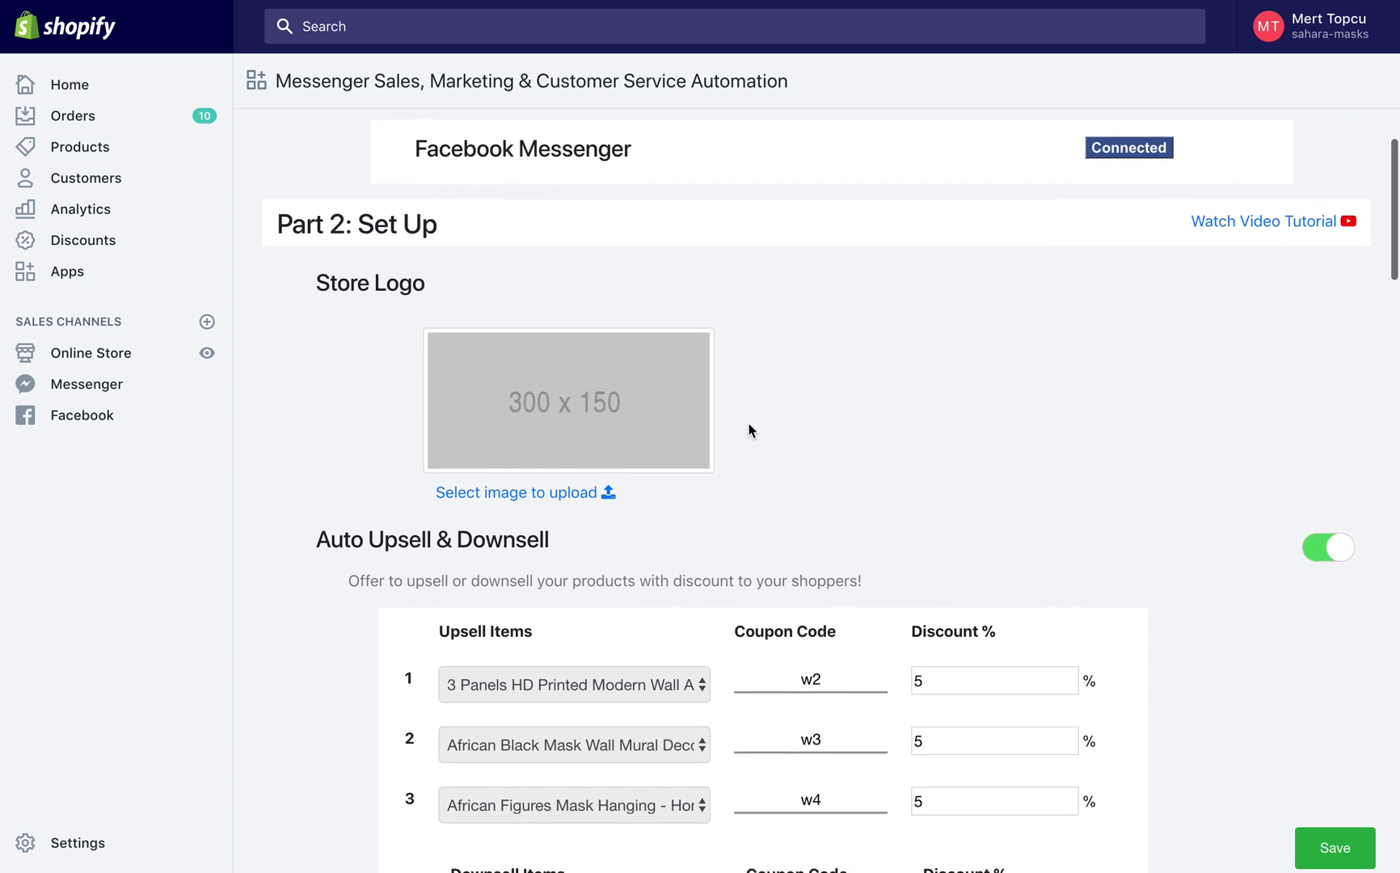
{"action": "scroll", "coordinate": [748, 430], "scroll_direction": "down", "scroll_amount": 5}
{"action": "scroll", "coordinate": [749, 430], "scroll_direction": "down", "scroll_amount": 3}
{"action": "scroll", "coordinate": [749, 430], "scroll_direction": "down", "scroll_amount": 1}
{"action": "scroll", "coordinate": [751, 422], "scroll_direction": "down", "scroll_amount": 4}
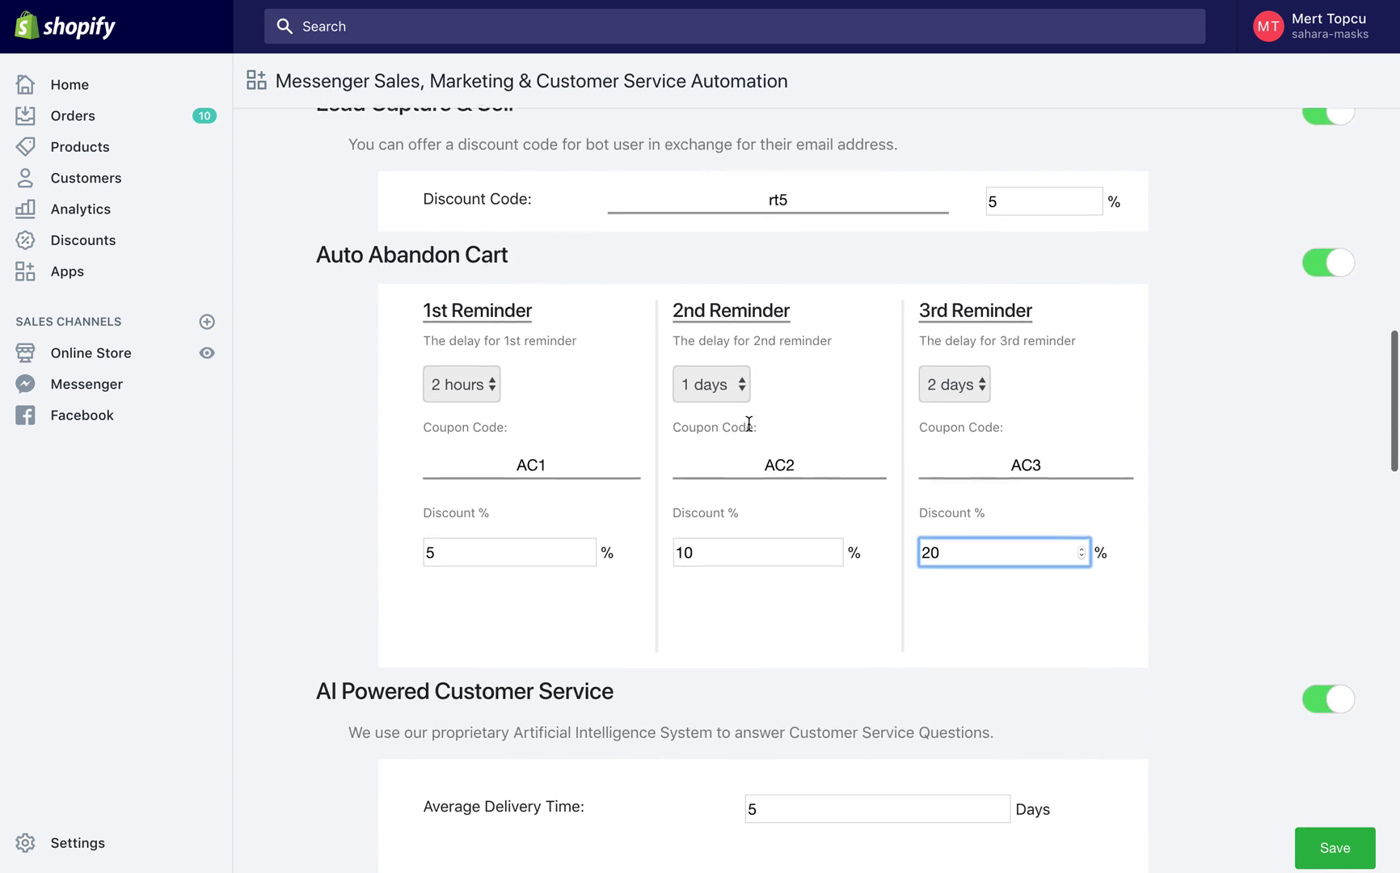